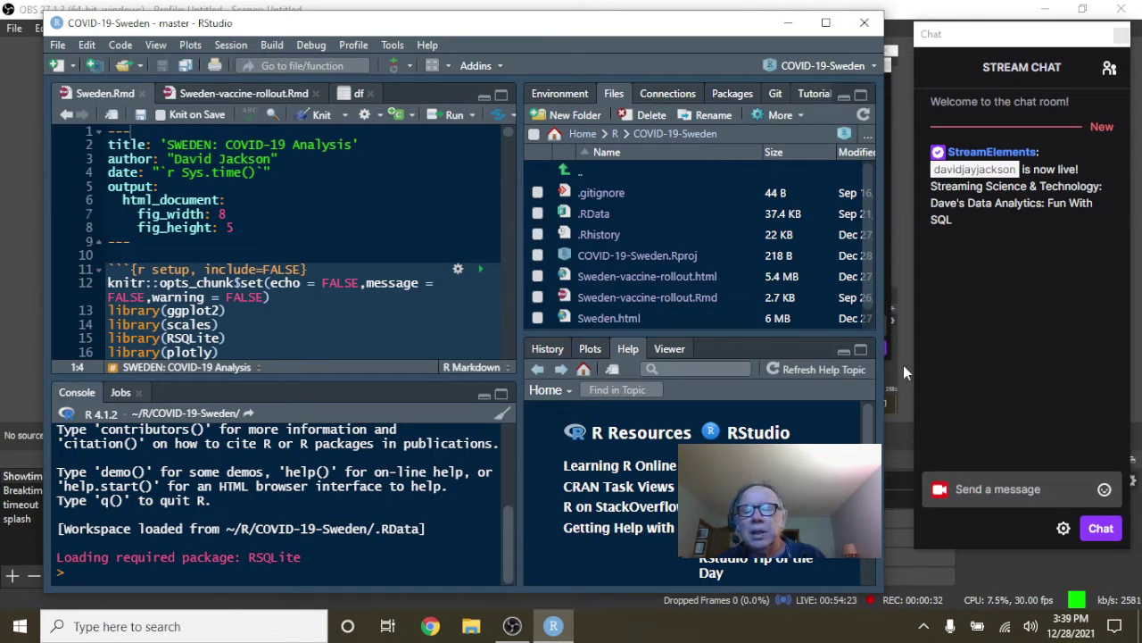
Pick a viewer from the chat user list and type 'Are you lurking in the background?'.
left_click(1110, 69)
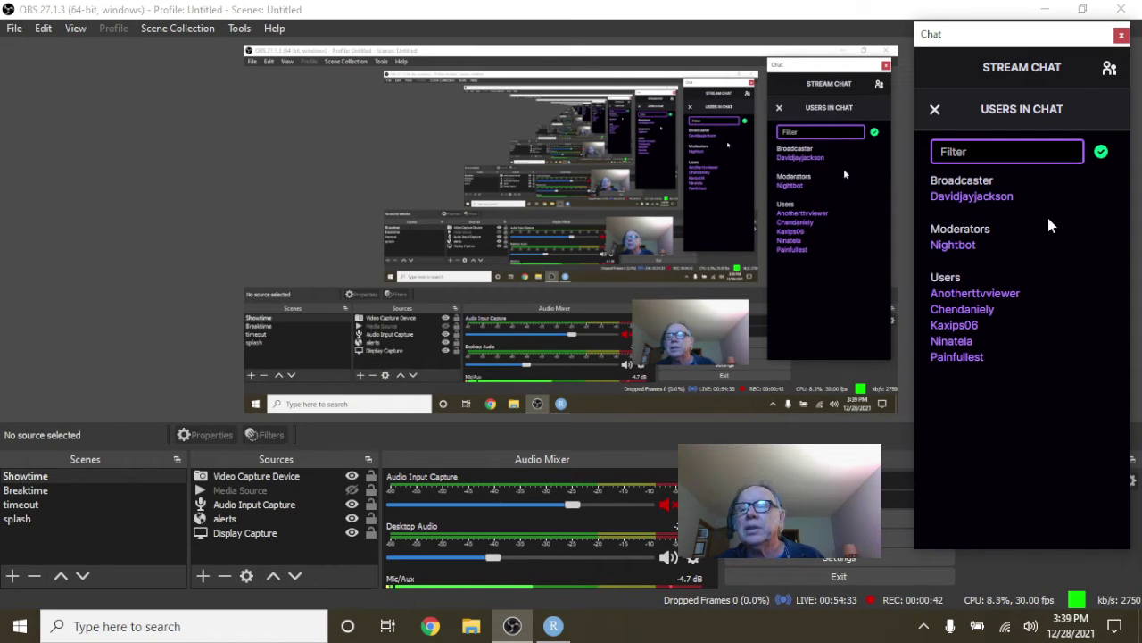
left_click(989, 314)
left_click_drag(961, 314, 933, 320)
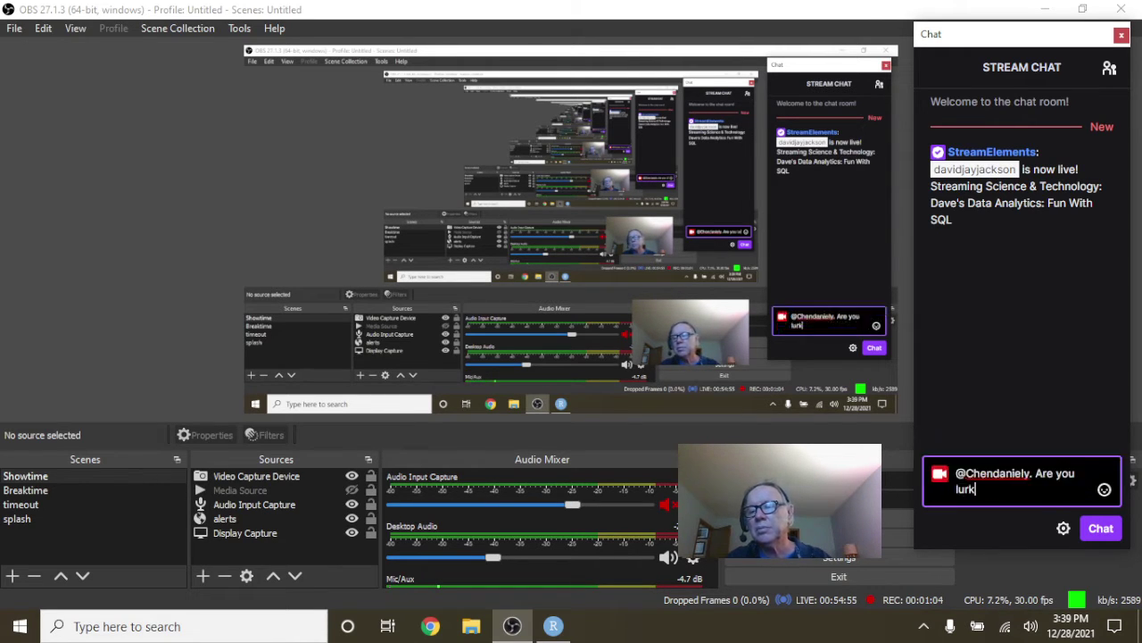
type(" in the")
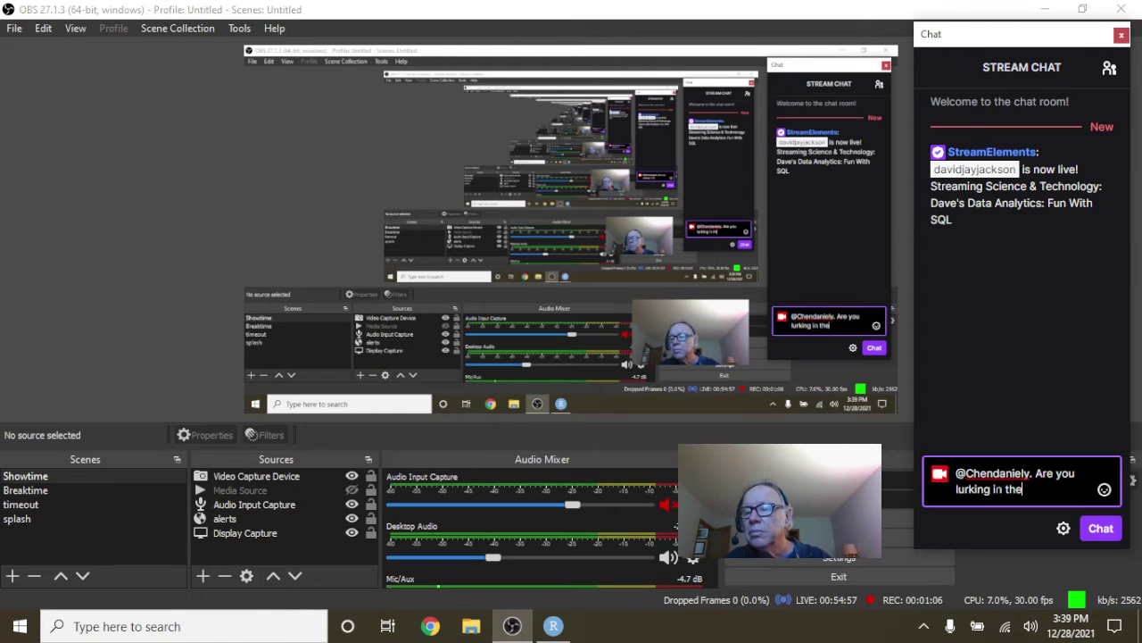
type(" backgro")
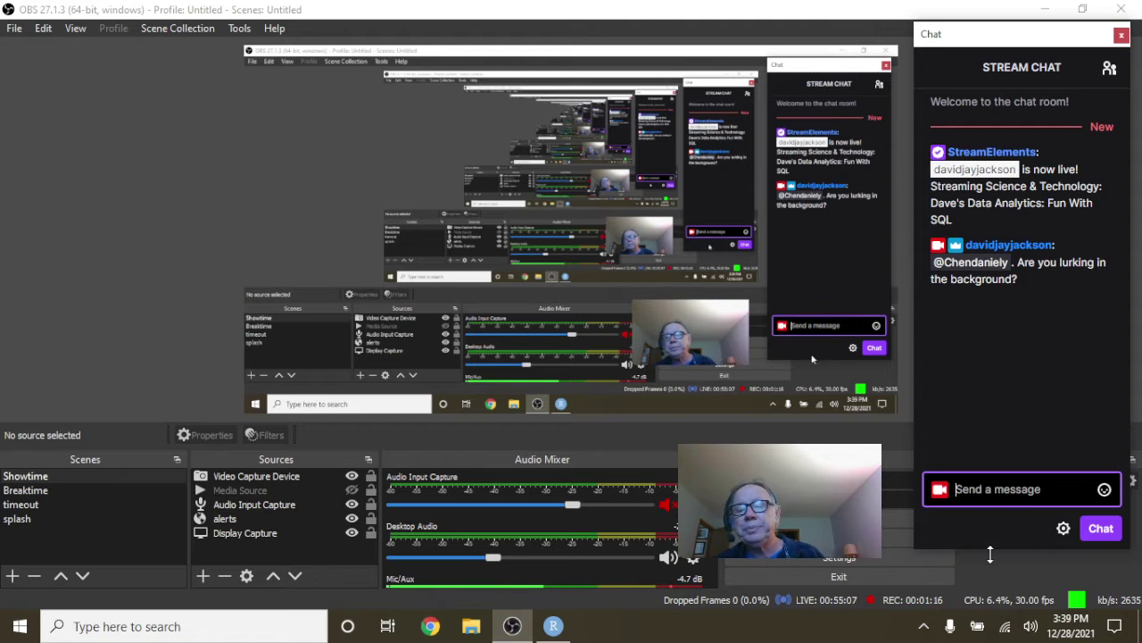
Knit Sweden.Rmd, hitting the line-105 error (101 vs 100 rows), then view the file's top.
left_click(553, 625)
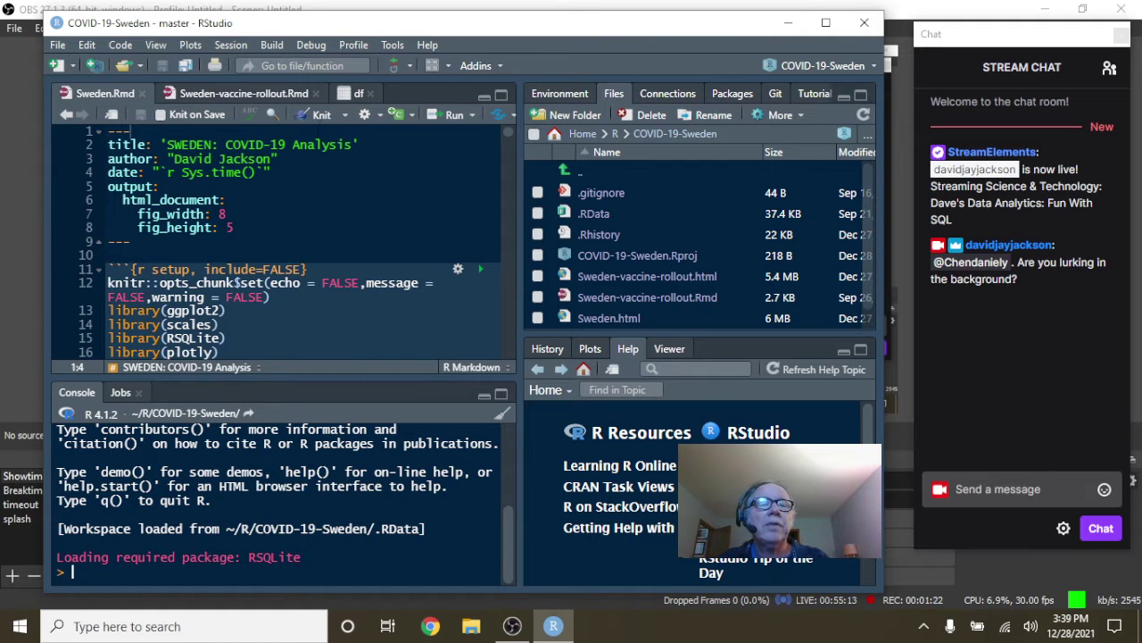
left_click(319, 115)
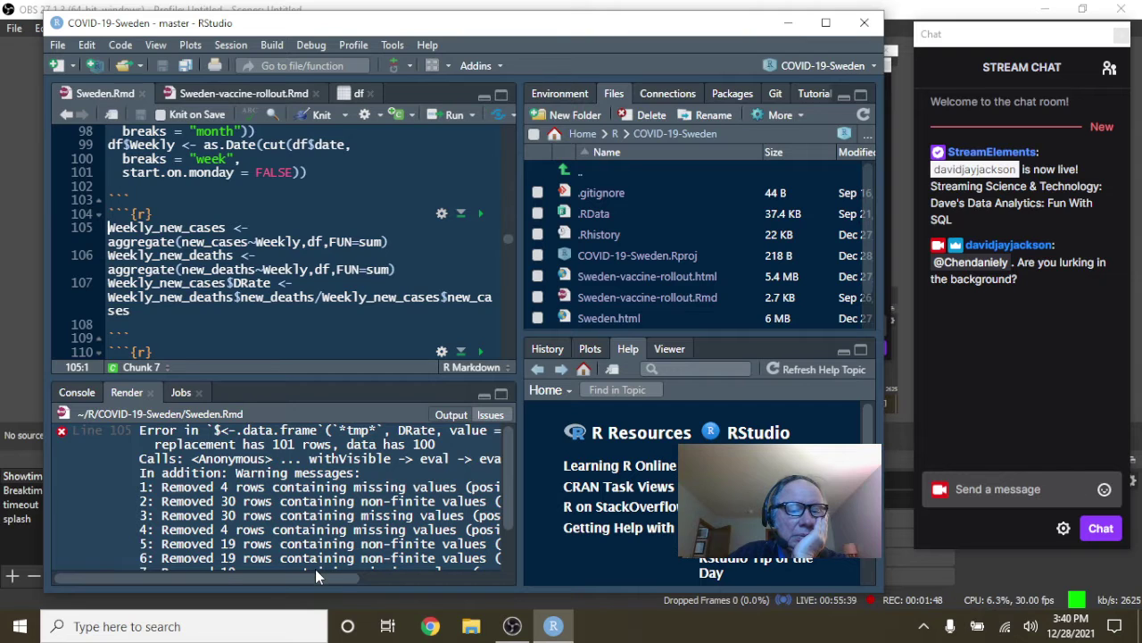
mouse_move(316, 577)
left_mouse_down()
mouse_move(396, 580)
mouse_move(303, 578)
left_mouse_up()
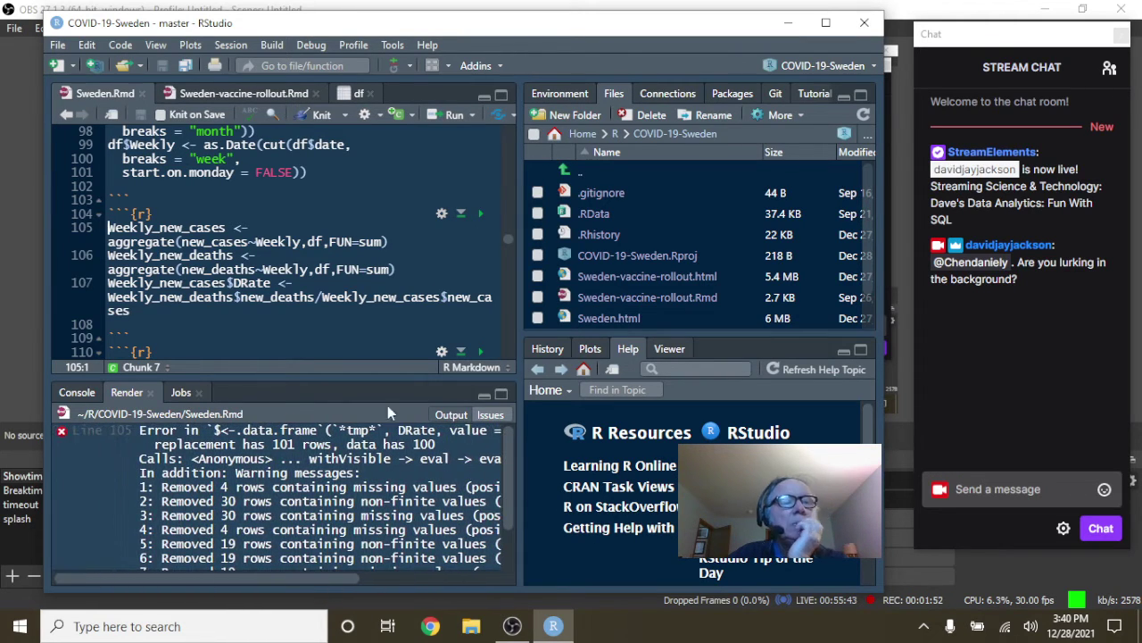
left_click(479, 395)
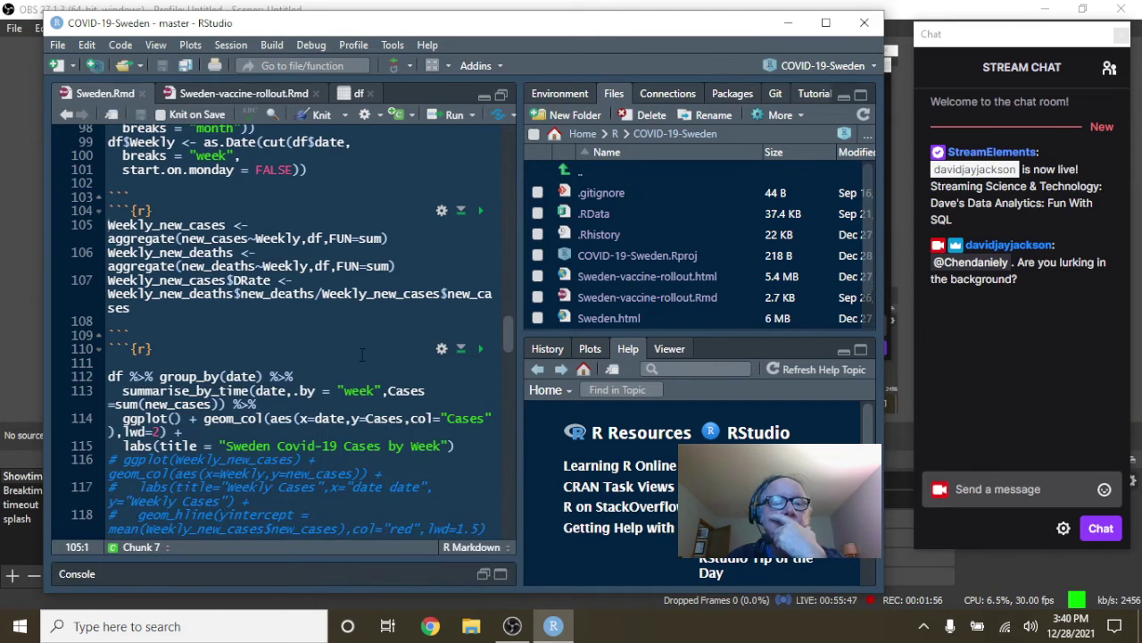
scroll(361, 355, "up", 10)
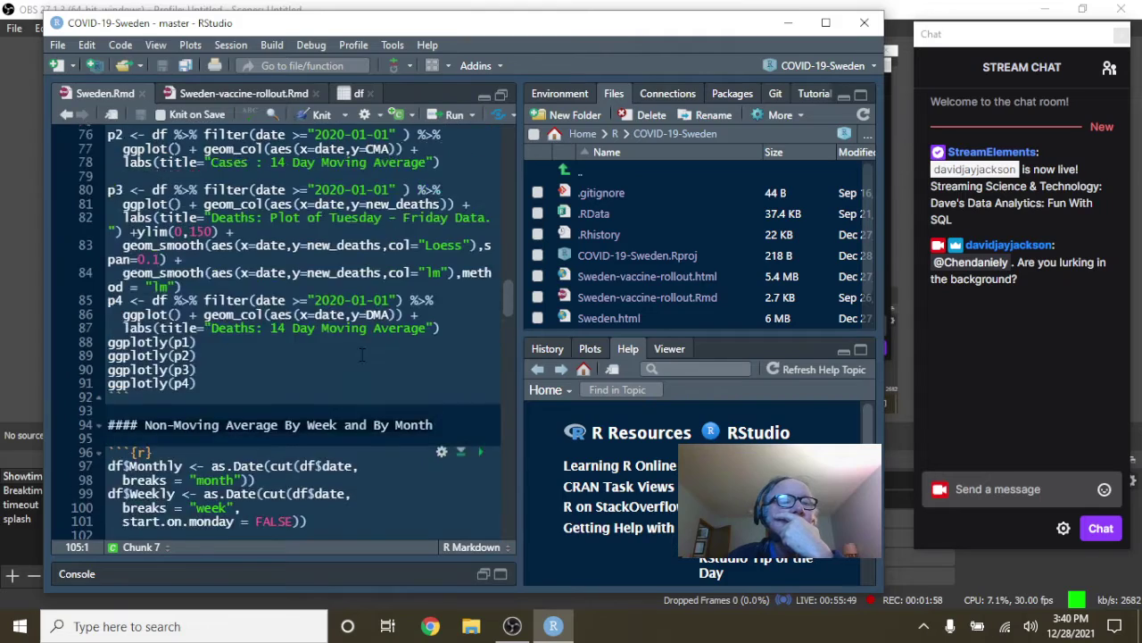
scroll(361, 355, "up", 10)
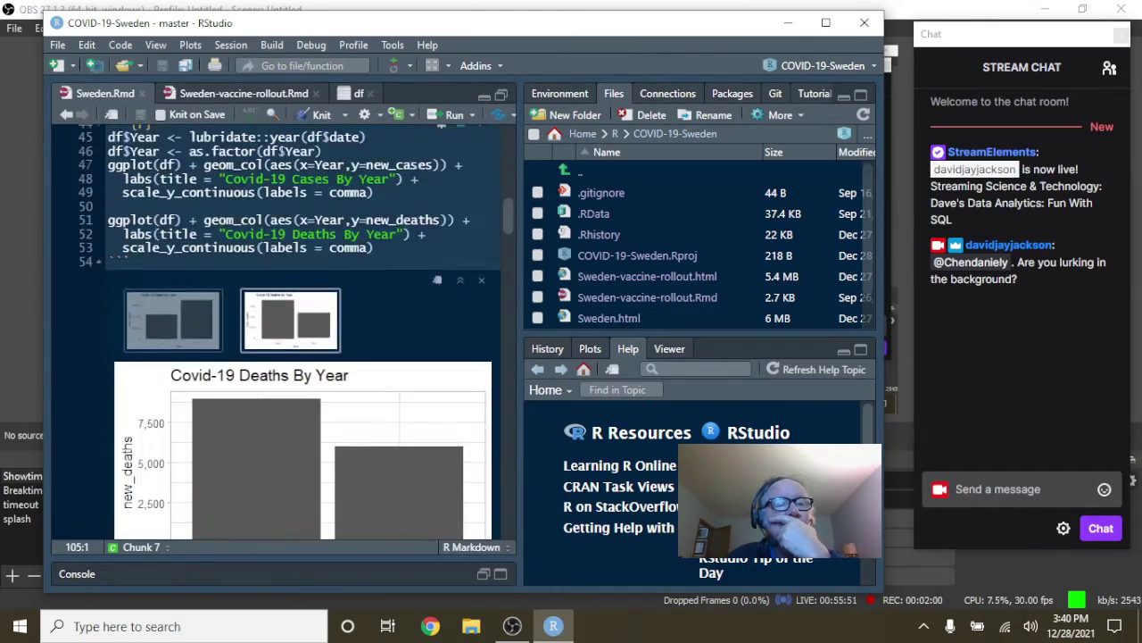
scroll(361, 355, "up", 10)
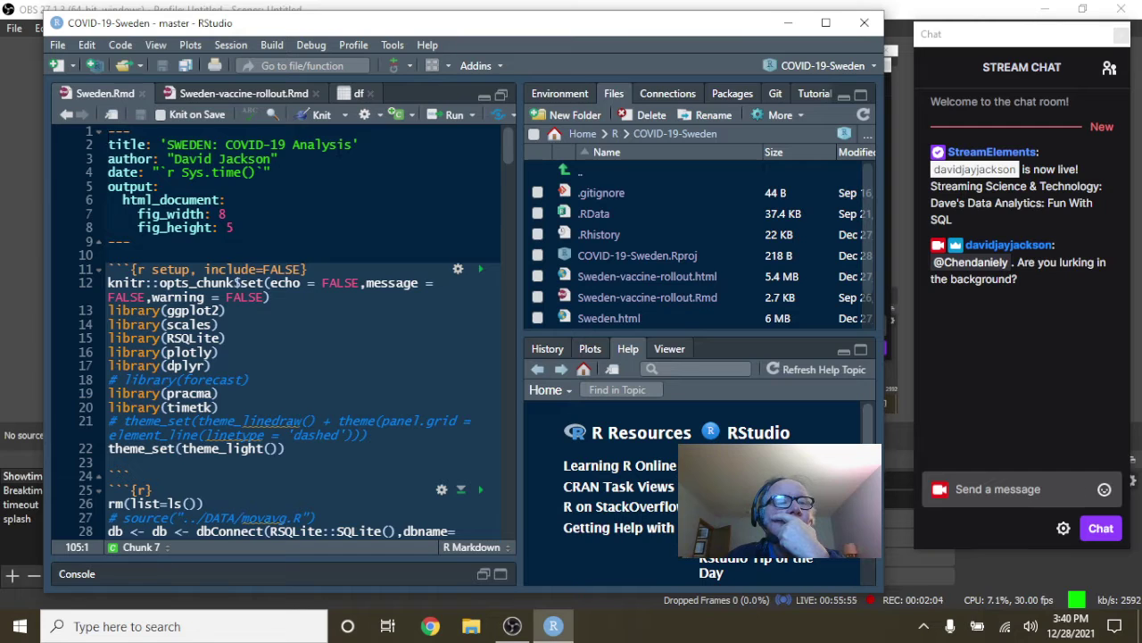
Re-knit Sweden.Rmd from line 1, get the same line-105 error, and collapse the render output.
left_click(108, 131)
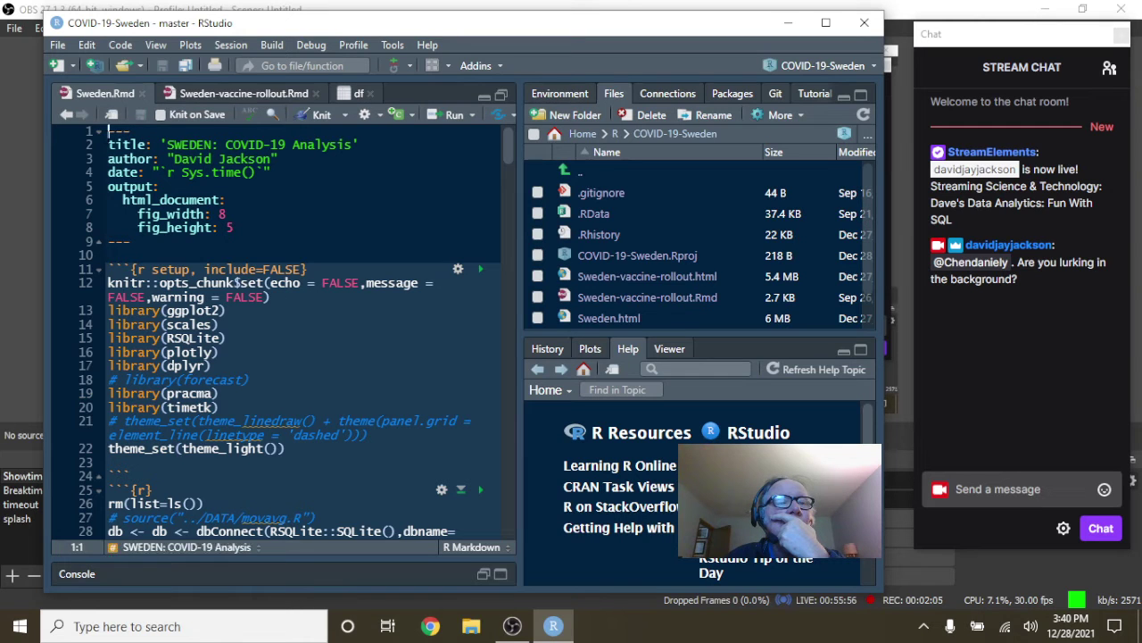
left_click(326, 121)
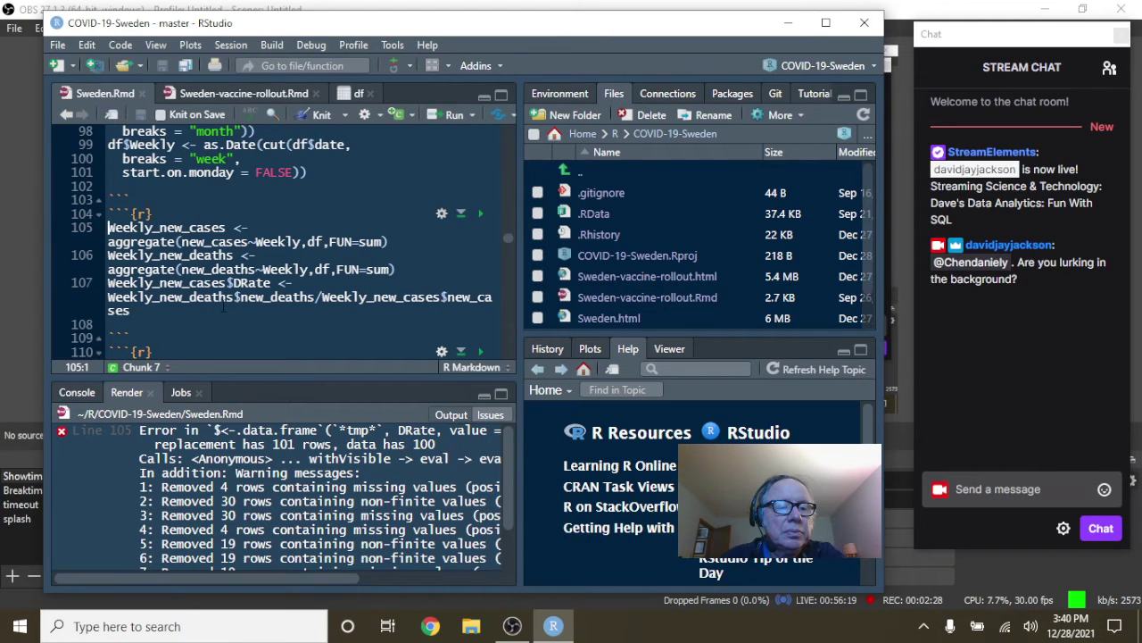
left_click(484, 394)
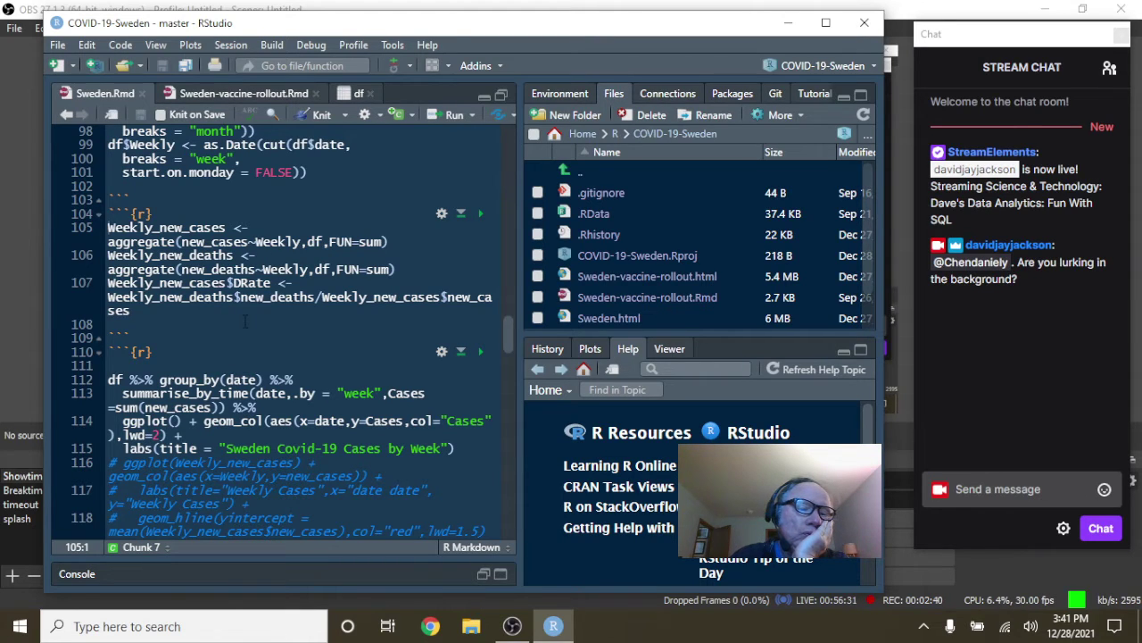
Close Sweden.Rmd and browse to the Documents > R > COVID-19-uscovid19.org project folder.
left_click(141, 94)
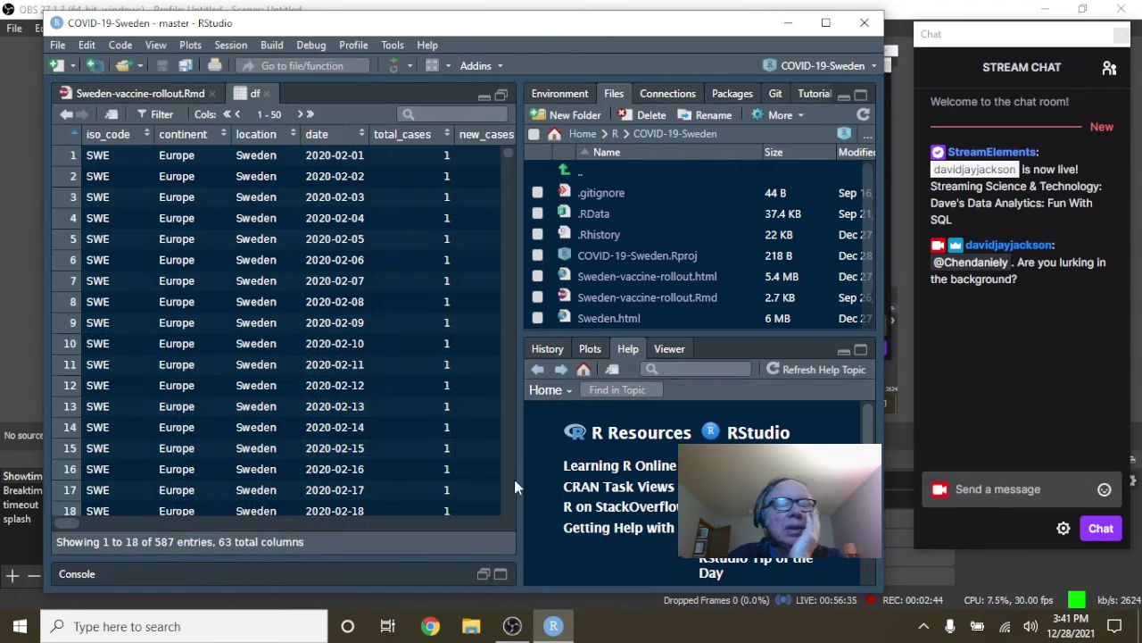
left_click(472, 625)
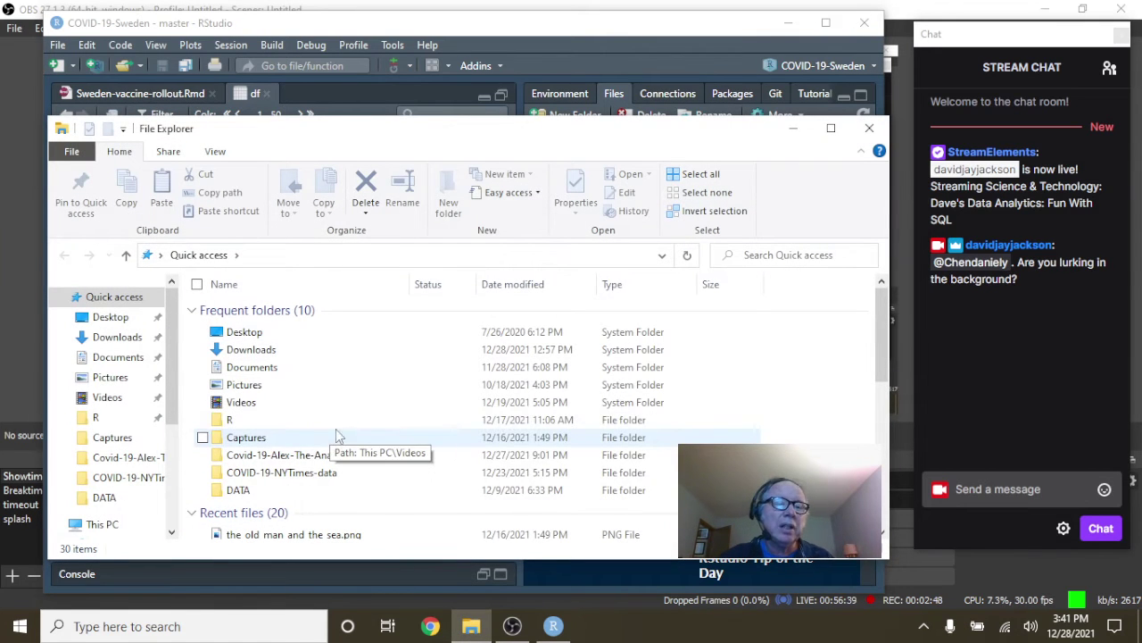
double_click(324, 426)
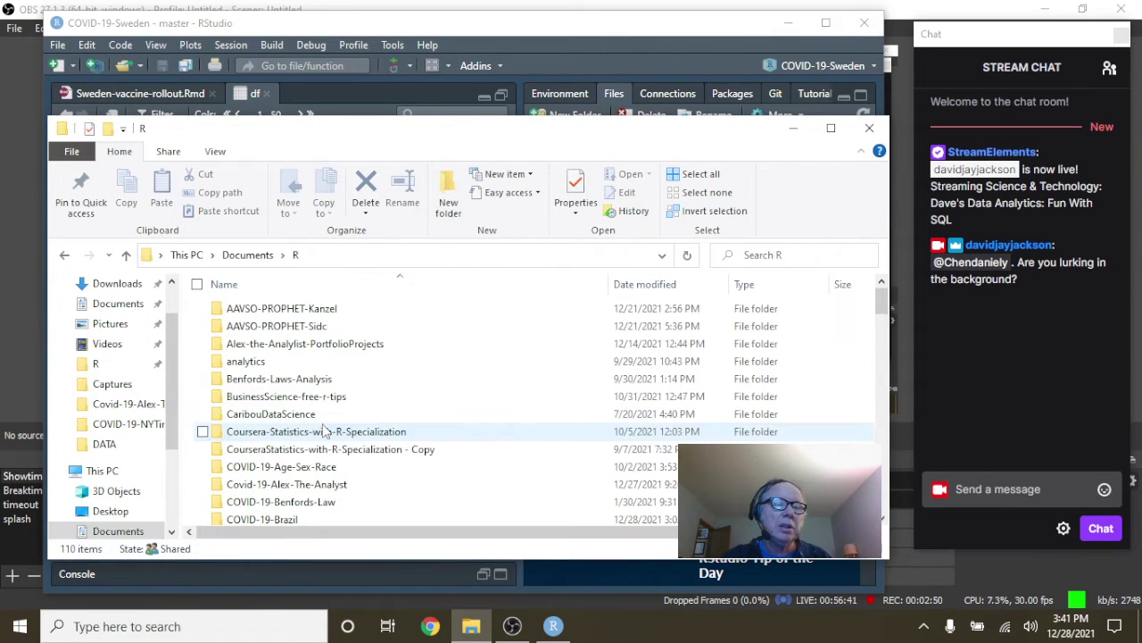
scroll(404, 366, "down", 1)
scroll(407, 366, "down", 5)
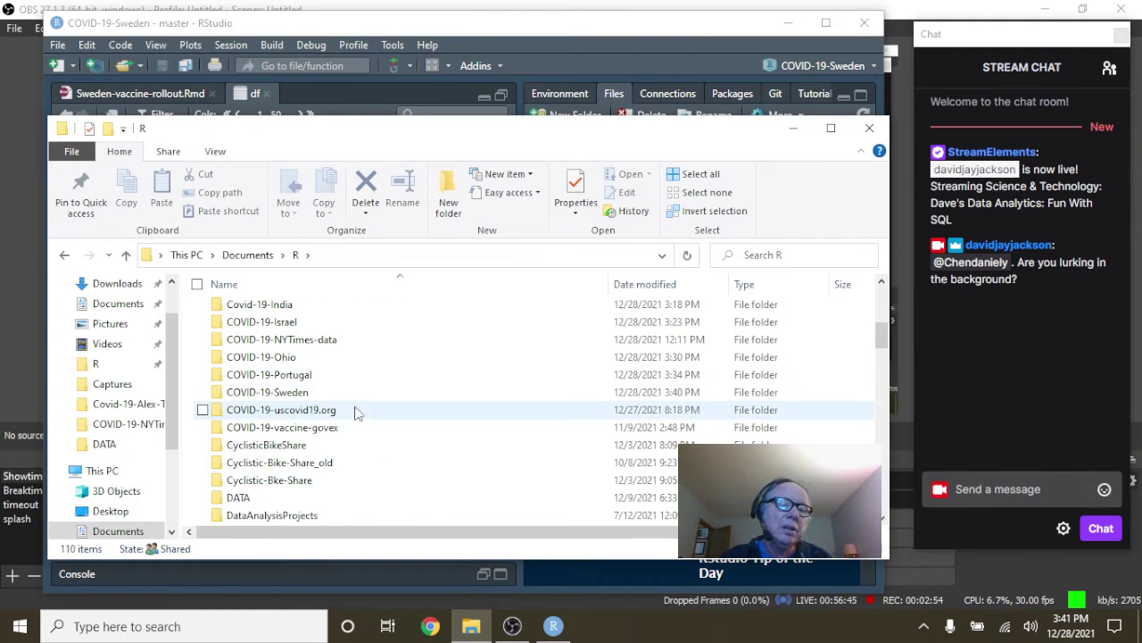
double_click(326, 412)
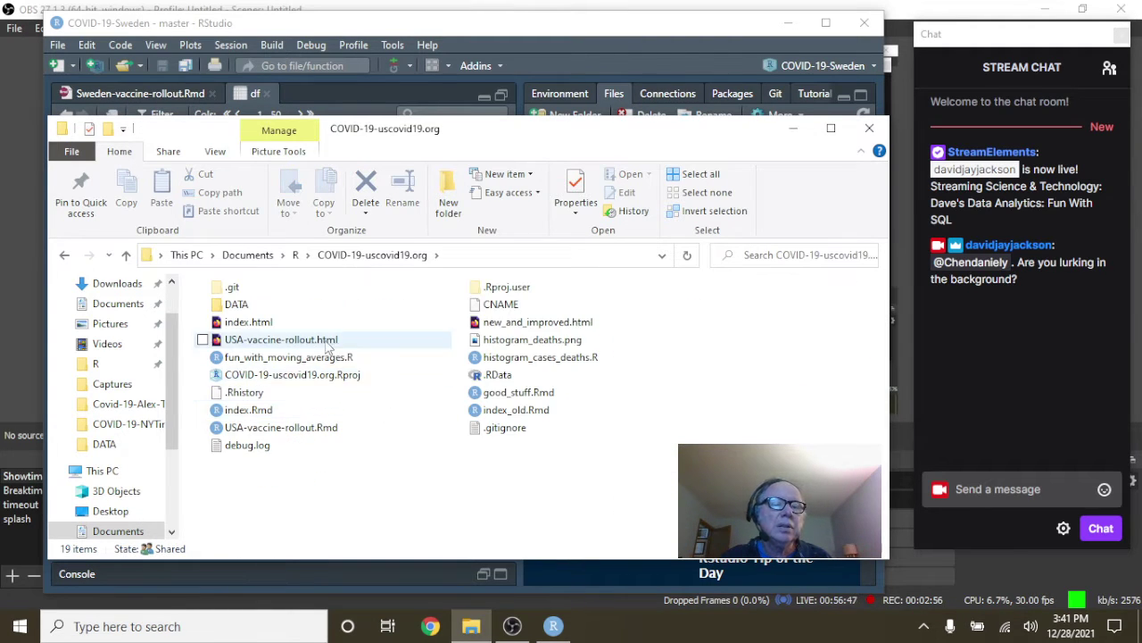
Copy index.Rmd and paste it into the COVID-19-Sweden folder.
left_click(319, 413)
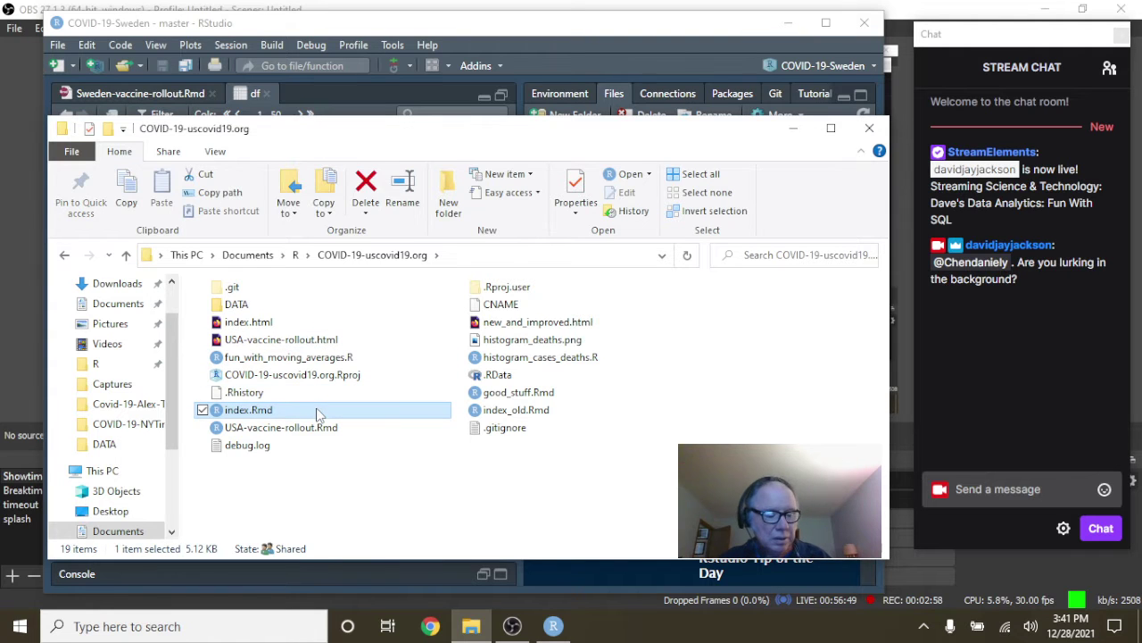
left_click(296, 254)
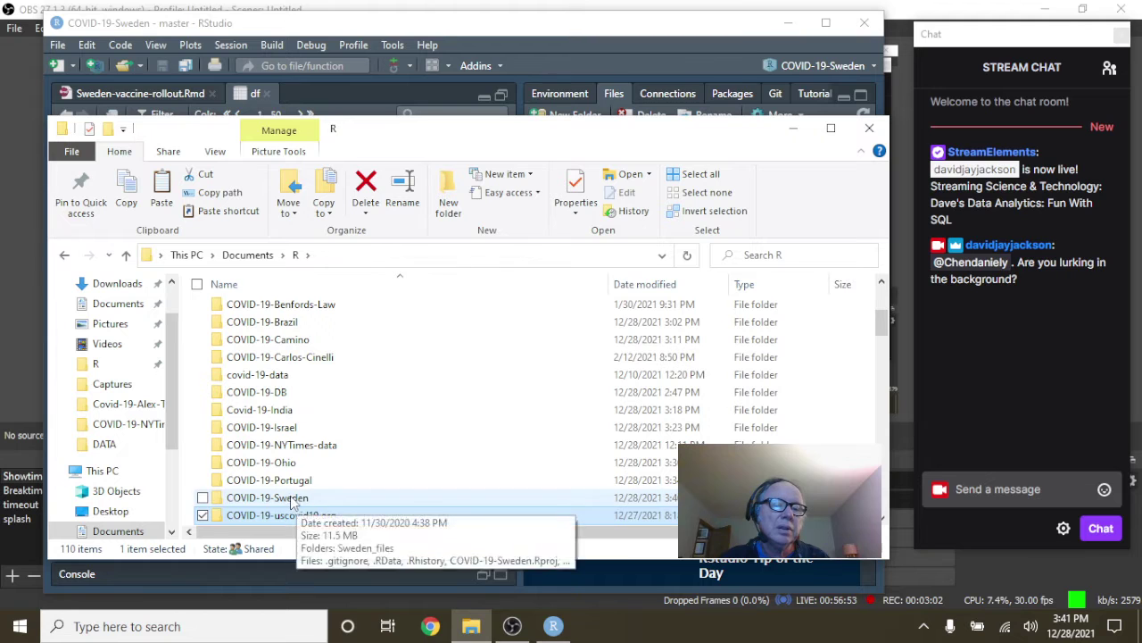
double_click(321, 497)
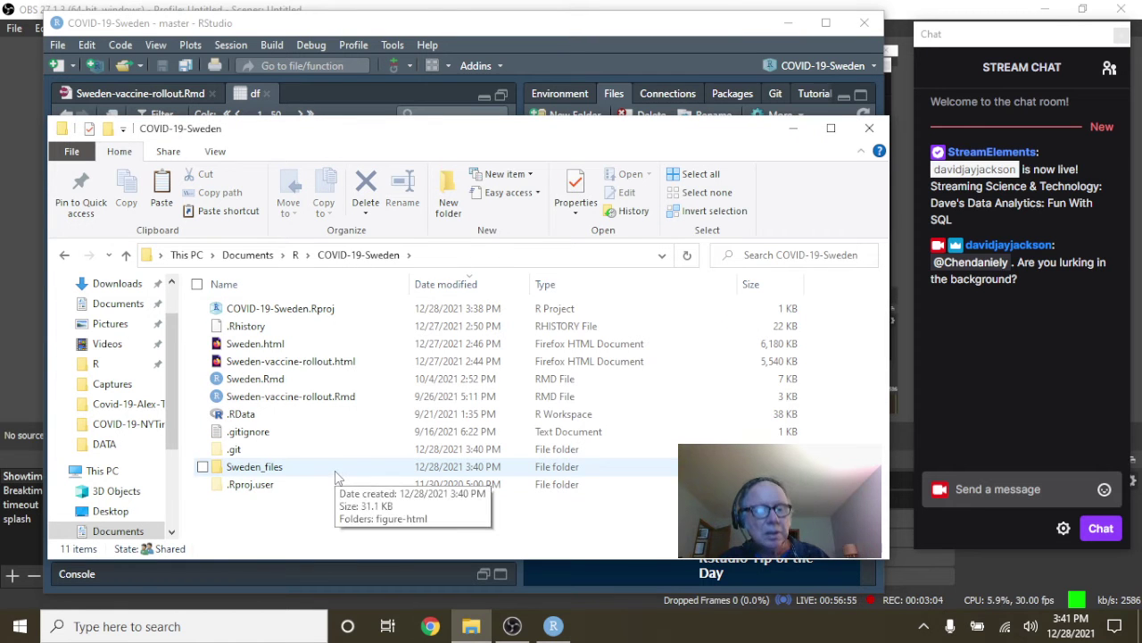
key("ctrl+v")
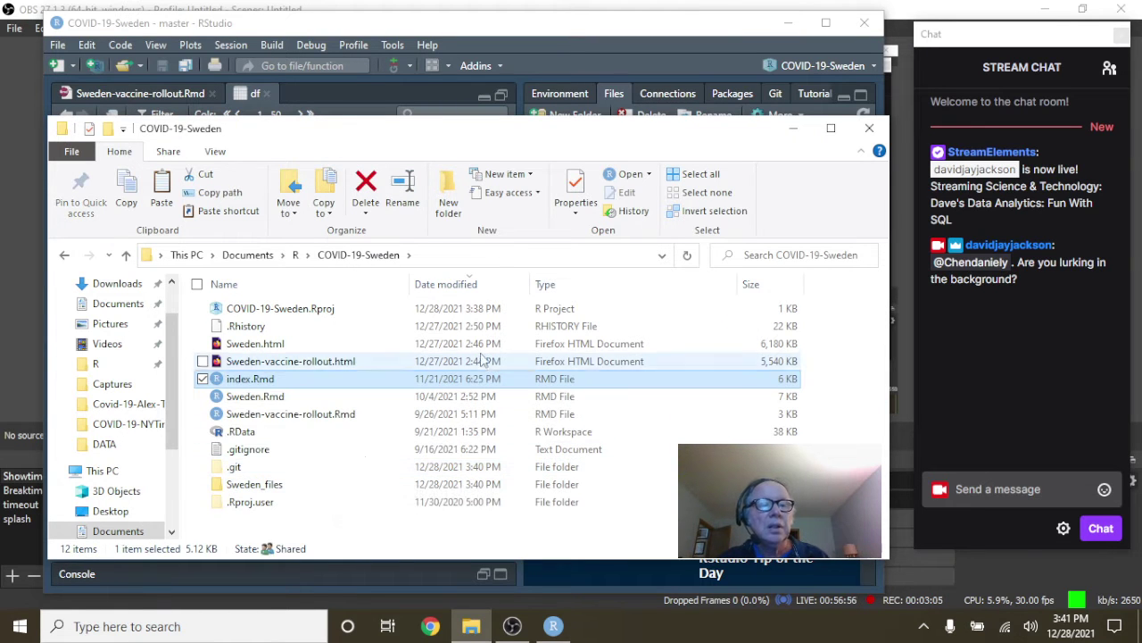
Open index.Rmd and change the line-25 location filter from 'United States' to 'Sweden'.
left_click(869, 128)
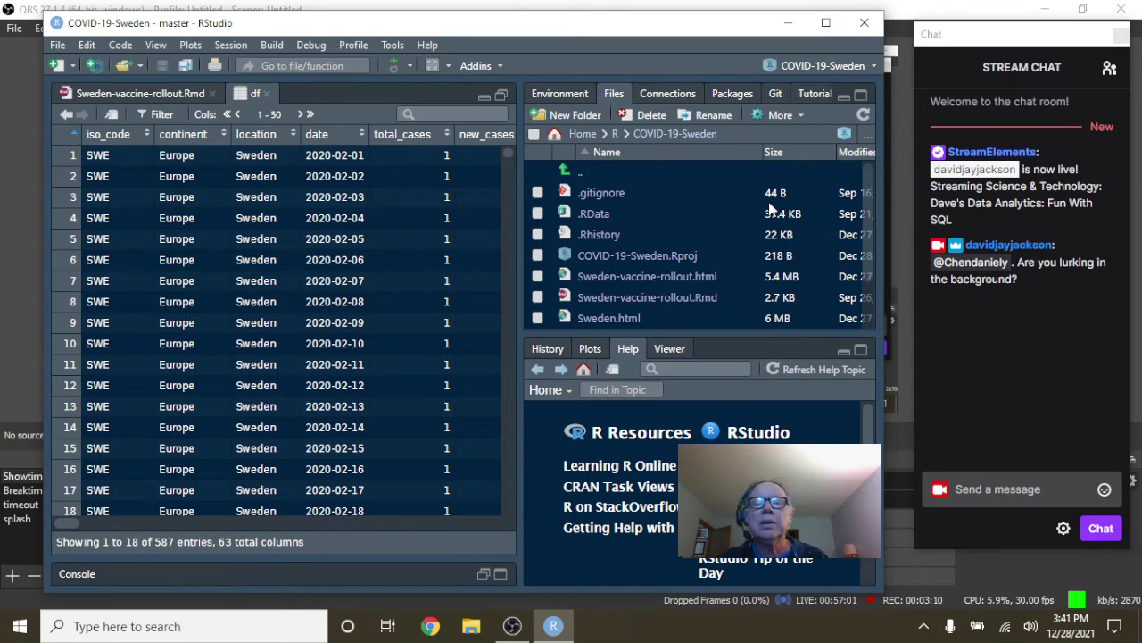
left_click(844, 354)
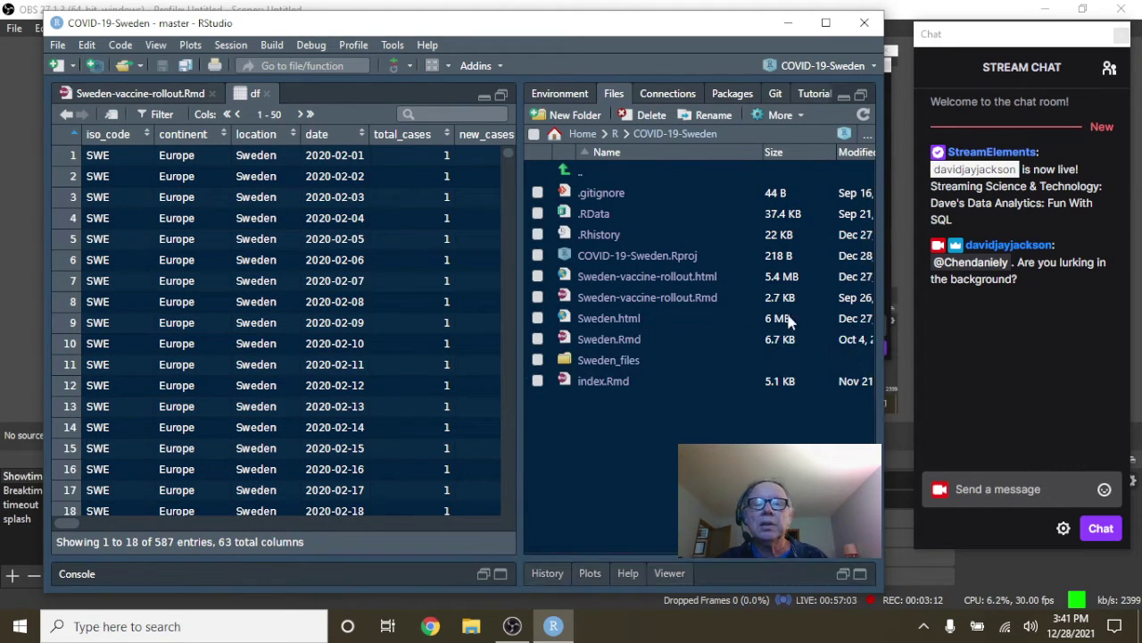
left_click(604, 381)
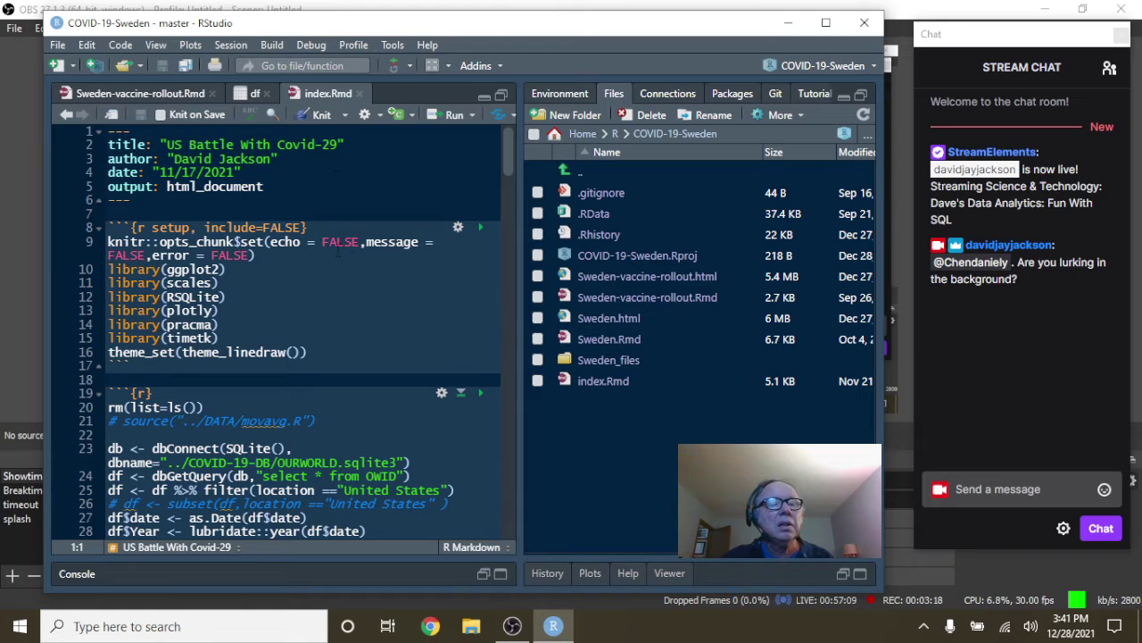
scroll(382, 382, "down", 3)
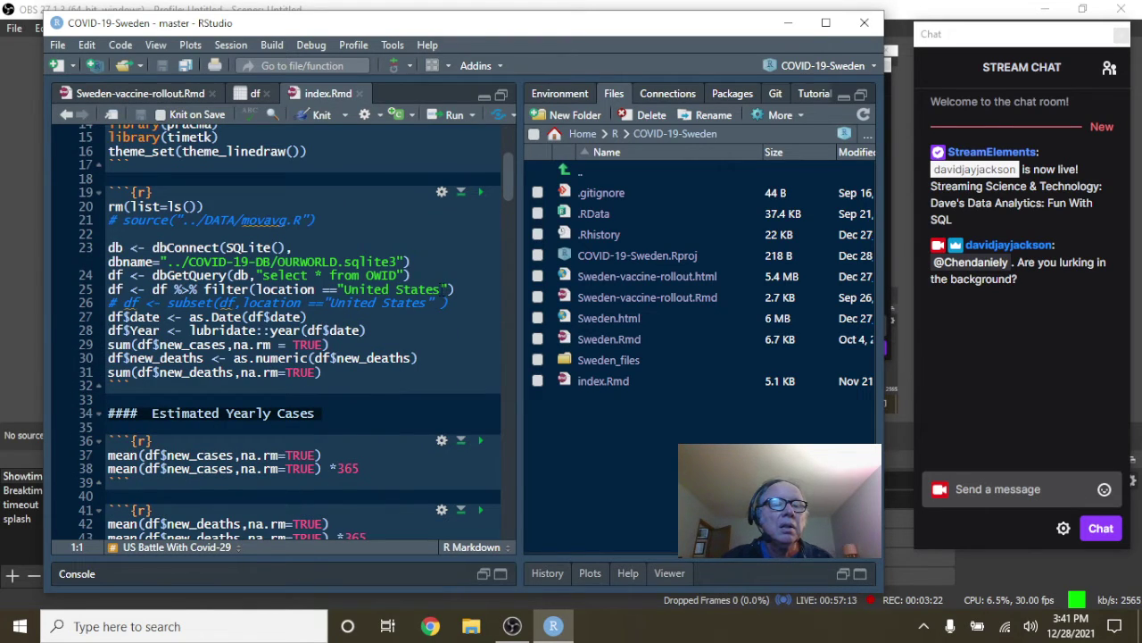
left_click(440, 290)
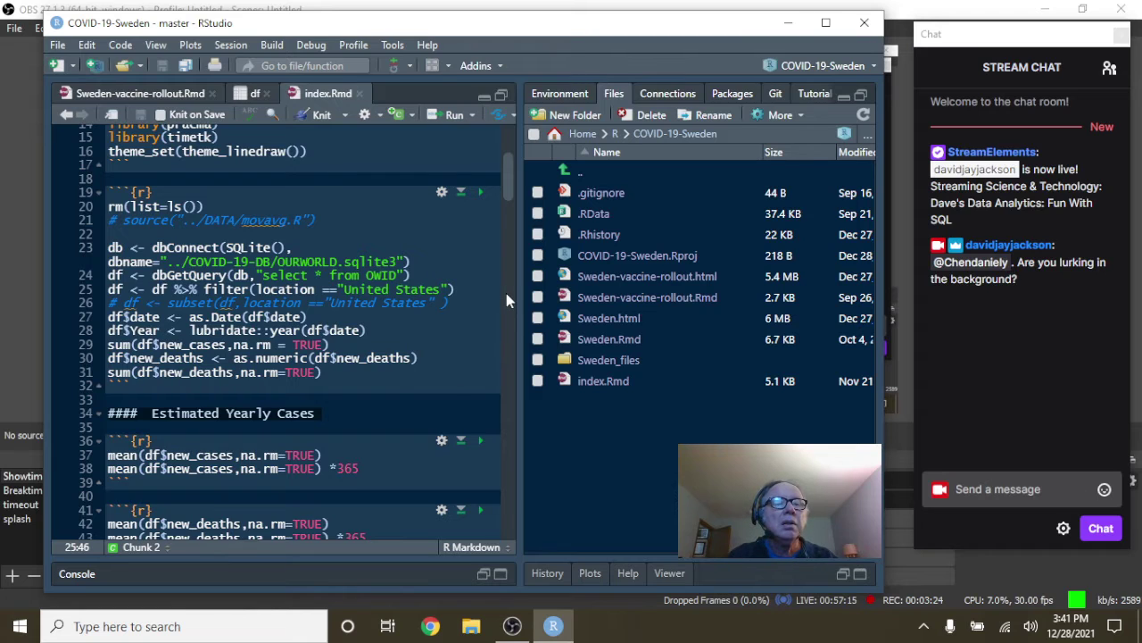
key("BackSpace")
key("BackSpace")
key("BackSpace")
key("BackSpace")
key("BackSpace")
key("BackSpace")
key("BackSpace")
key("BackSpace")
key("BackSpace")
key("BackSpace")
key("BackSpace")
key("BackSpace")
key("BackSpace")
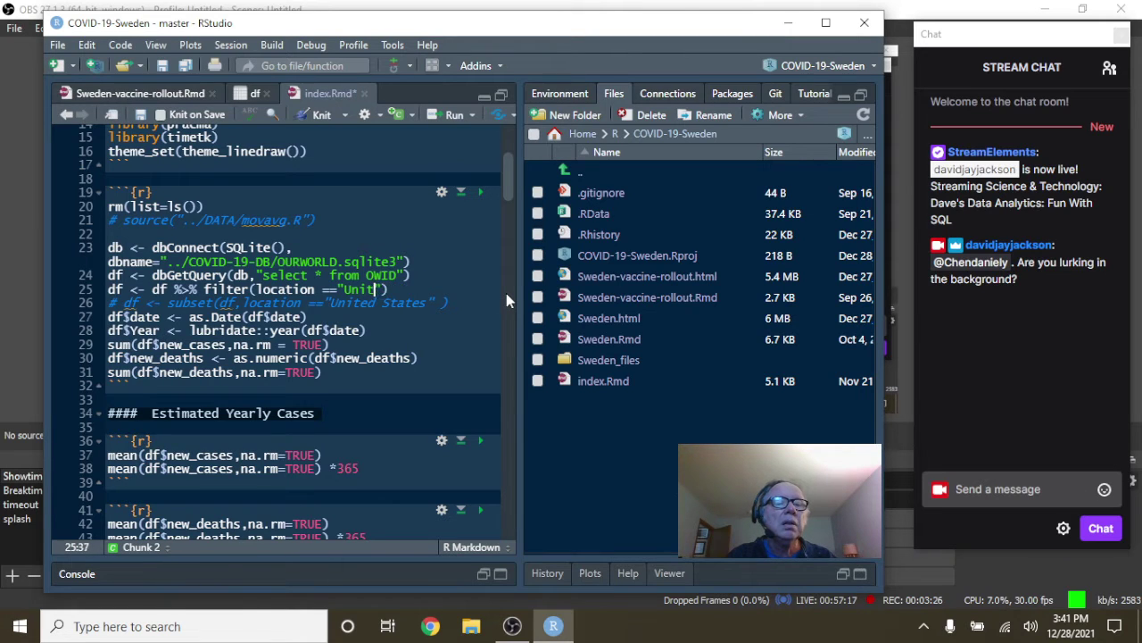
type("Swede")
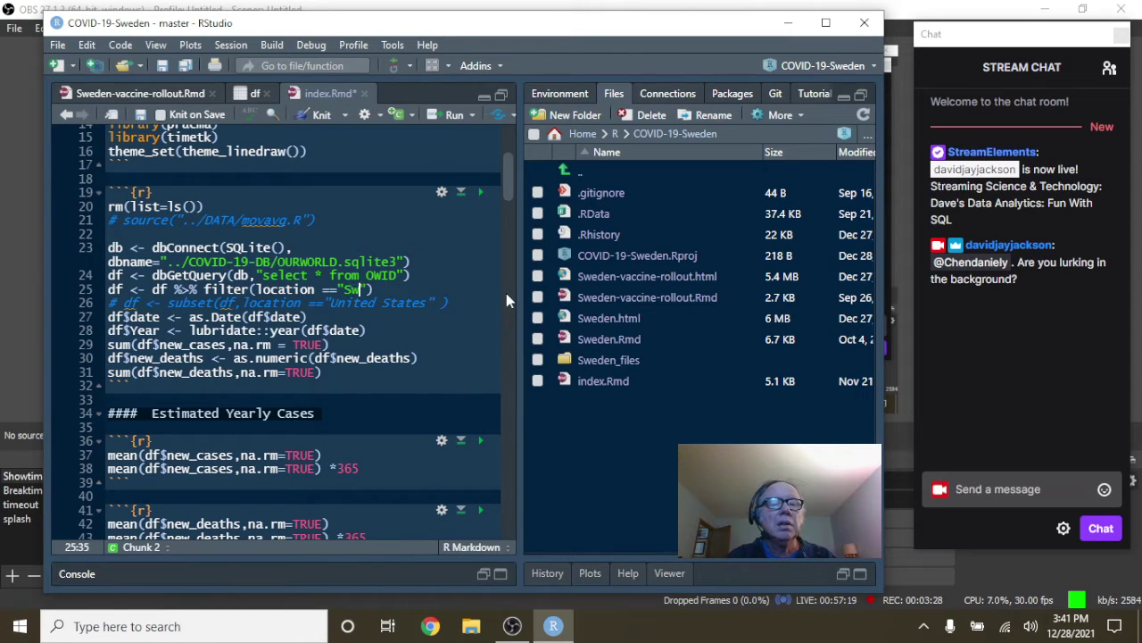
type("n")
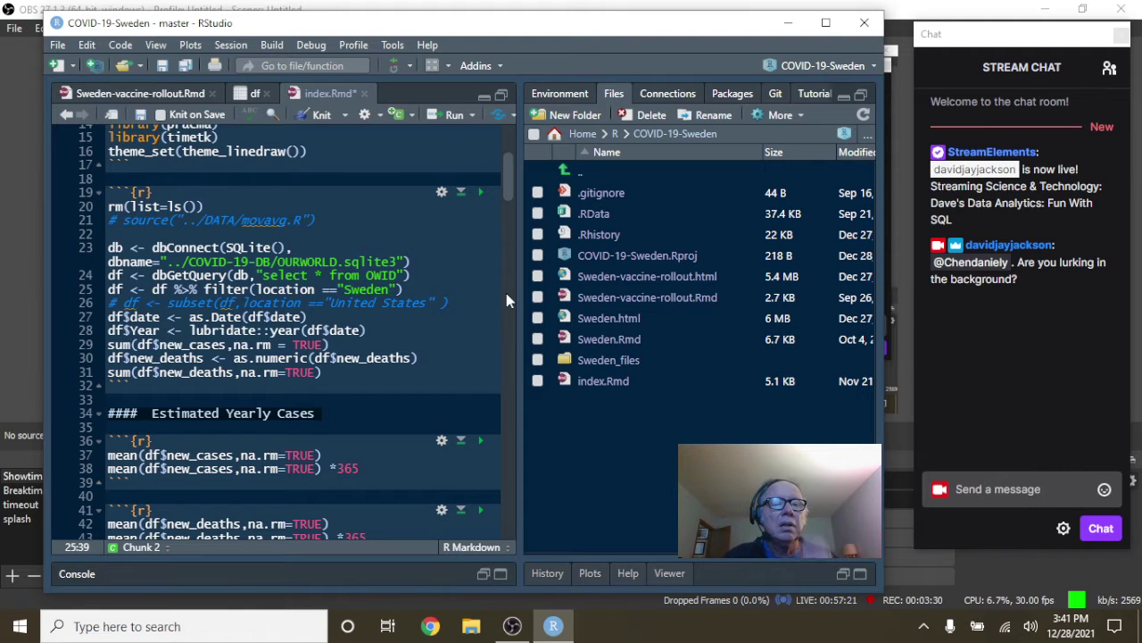
scroll(416, 293, "down", 2)
scroll(415, 293, "down", 4)
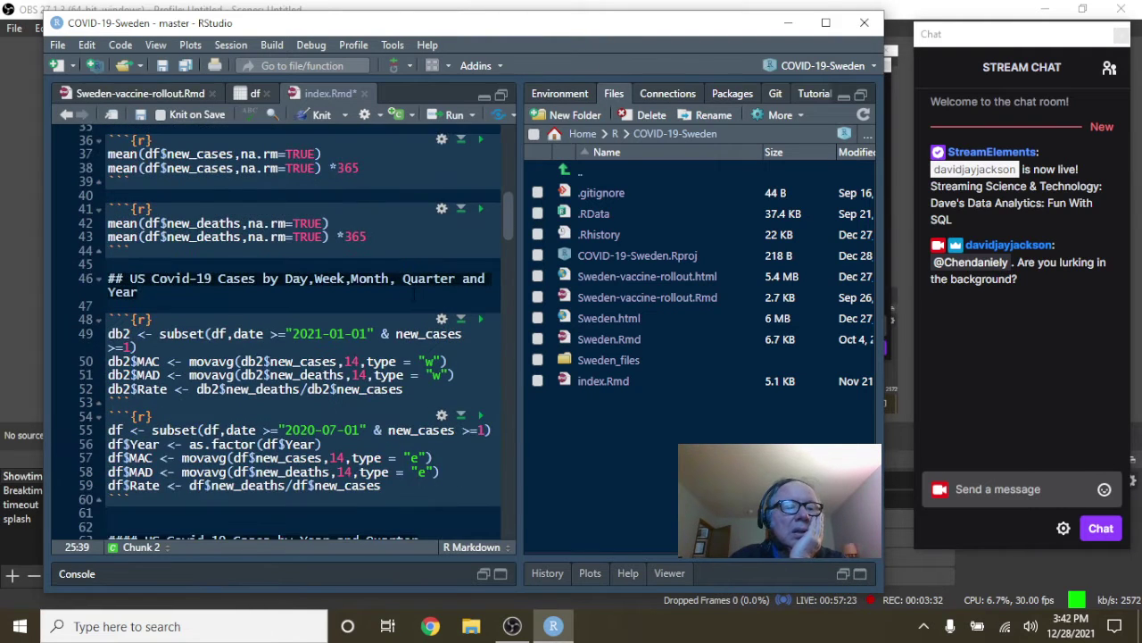
scroll(415, 295, "down", 3)
scroll(415, 296, "down", 5)
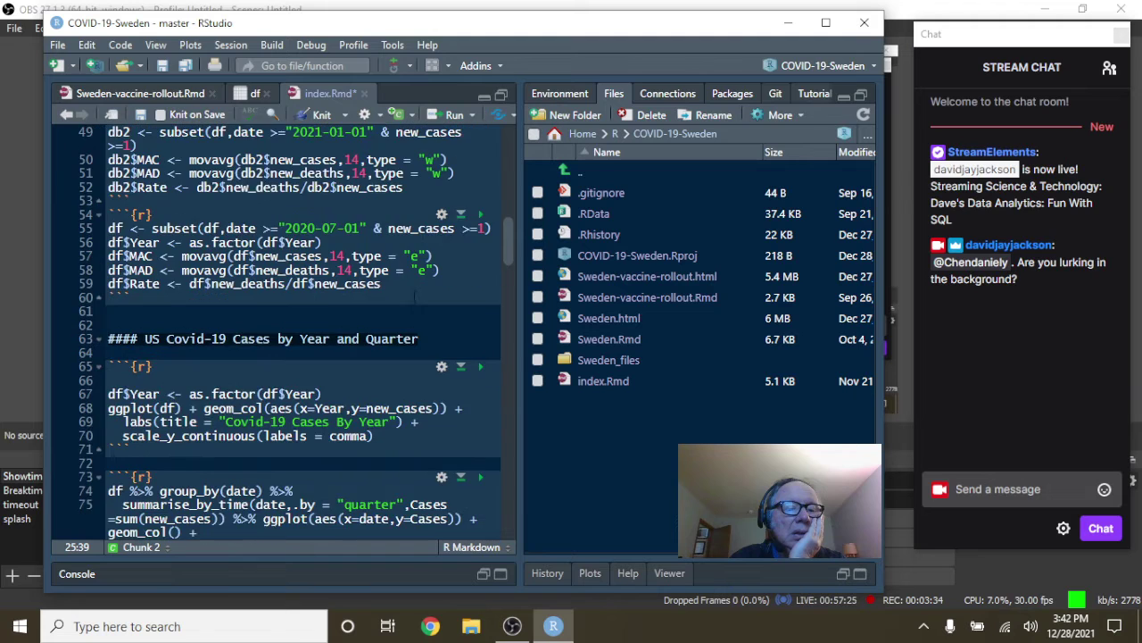
scroll(413, 297, "down", 8)
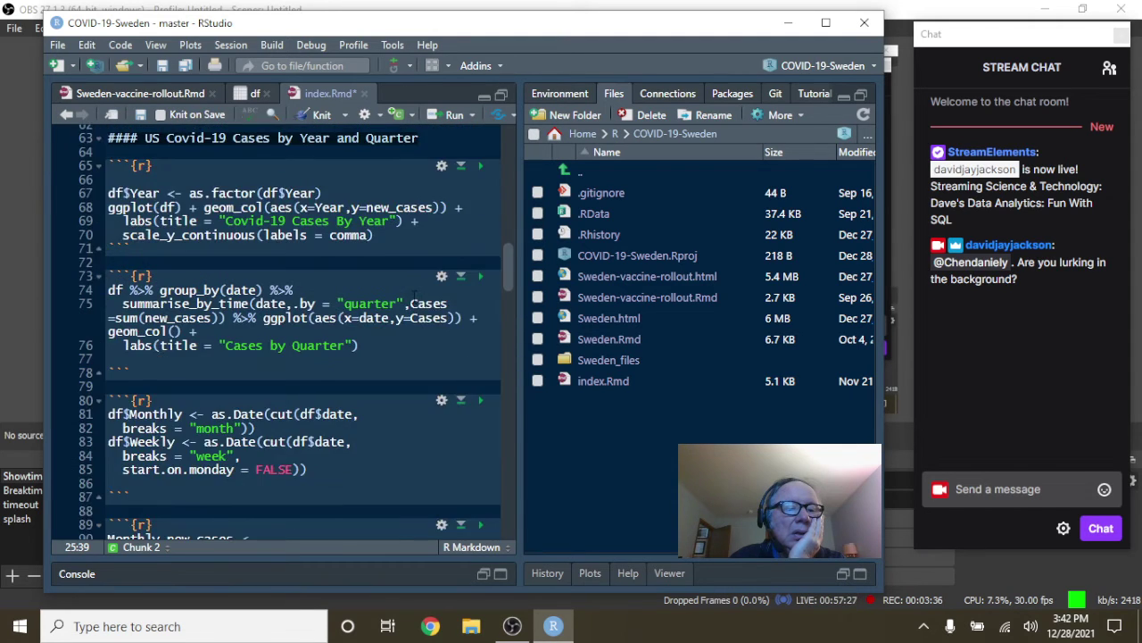
scroll(413, 300, "down", 2)
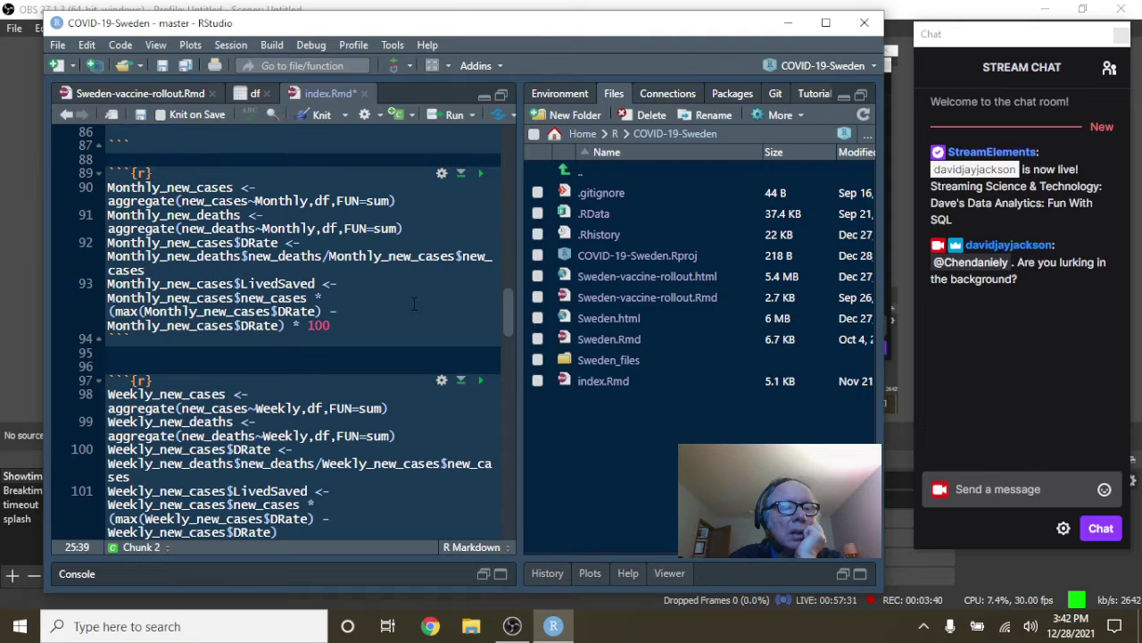
scroll(413, 300, "down", 2)
scroll(413, 304, "down", 2)
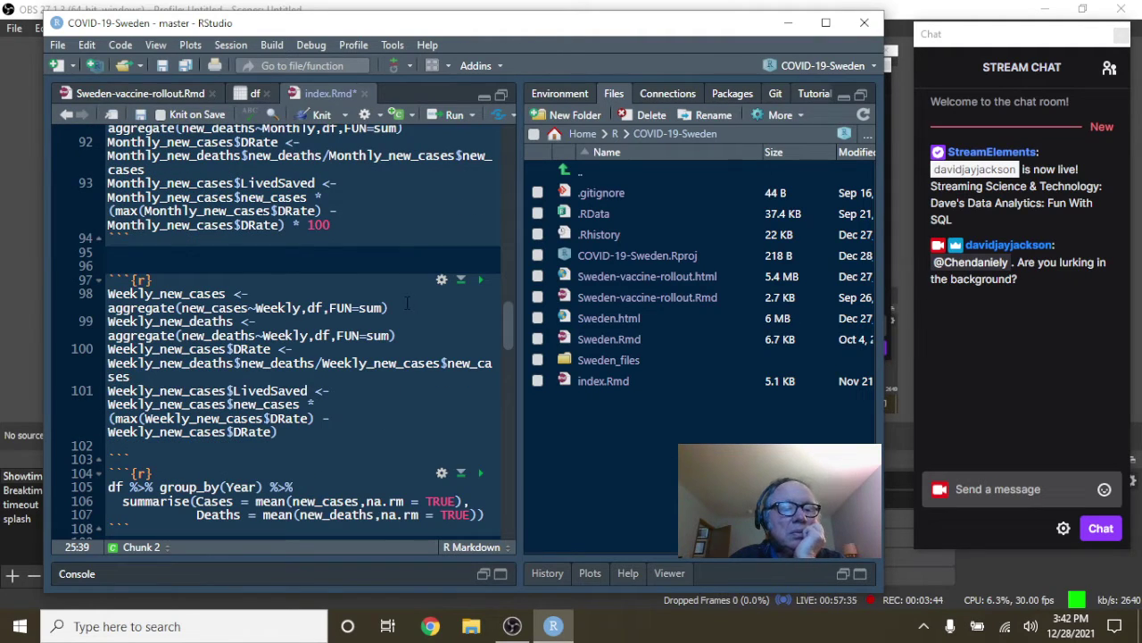
scroll(407, 303, "down", 7)
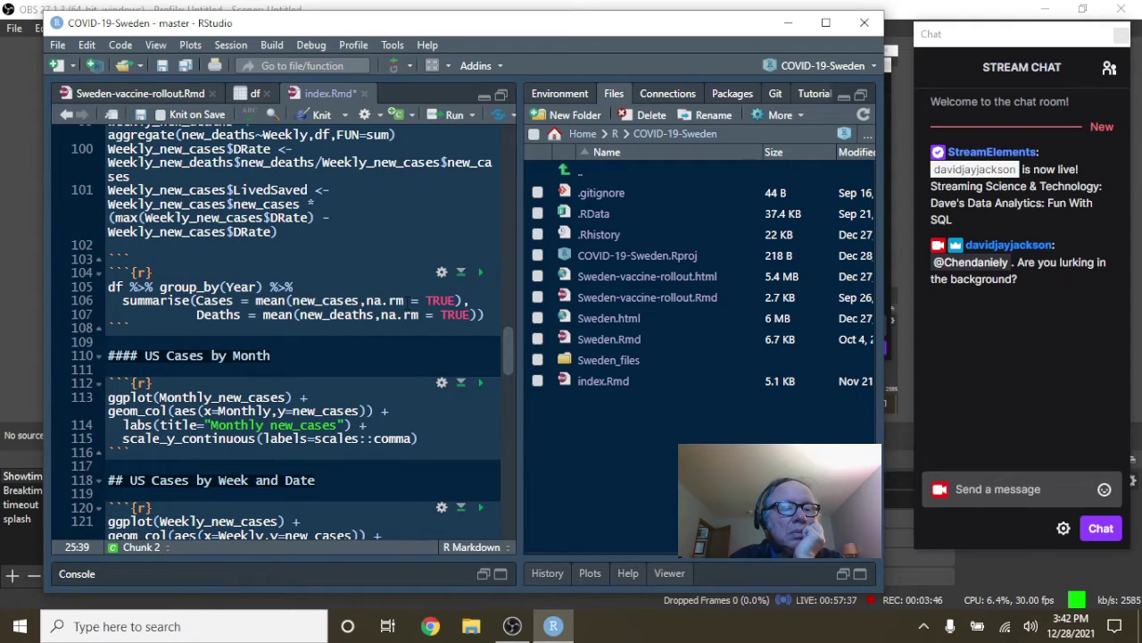
scroll(408, 303, "down", 5)
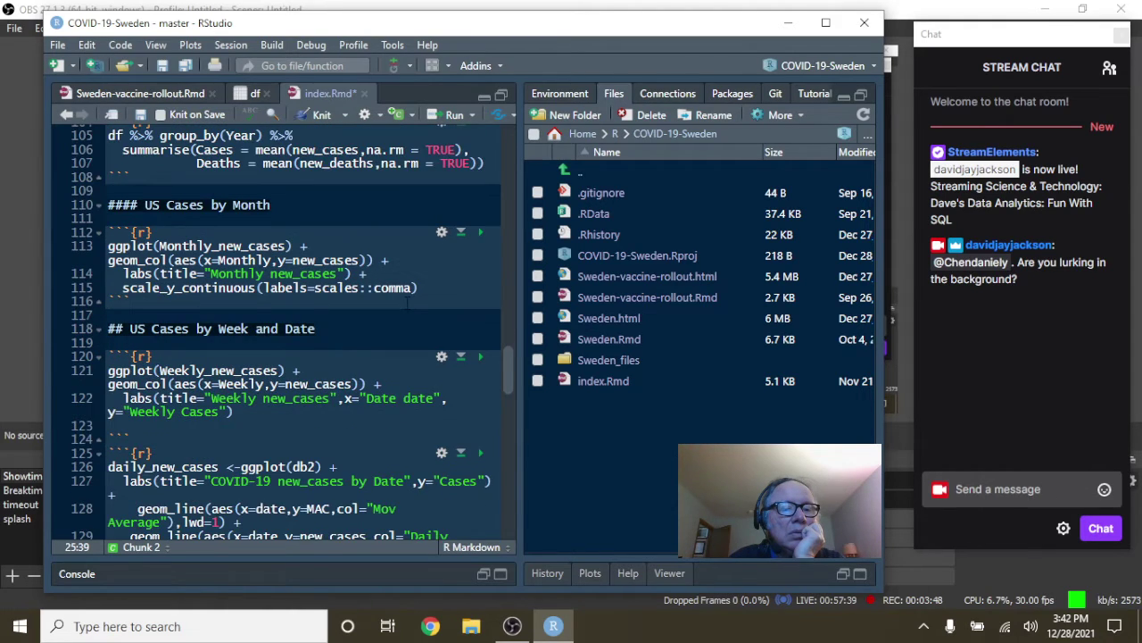
scroll(408, 304, "down", 3)
scroll(407, 303, "down", 5)
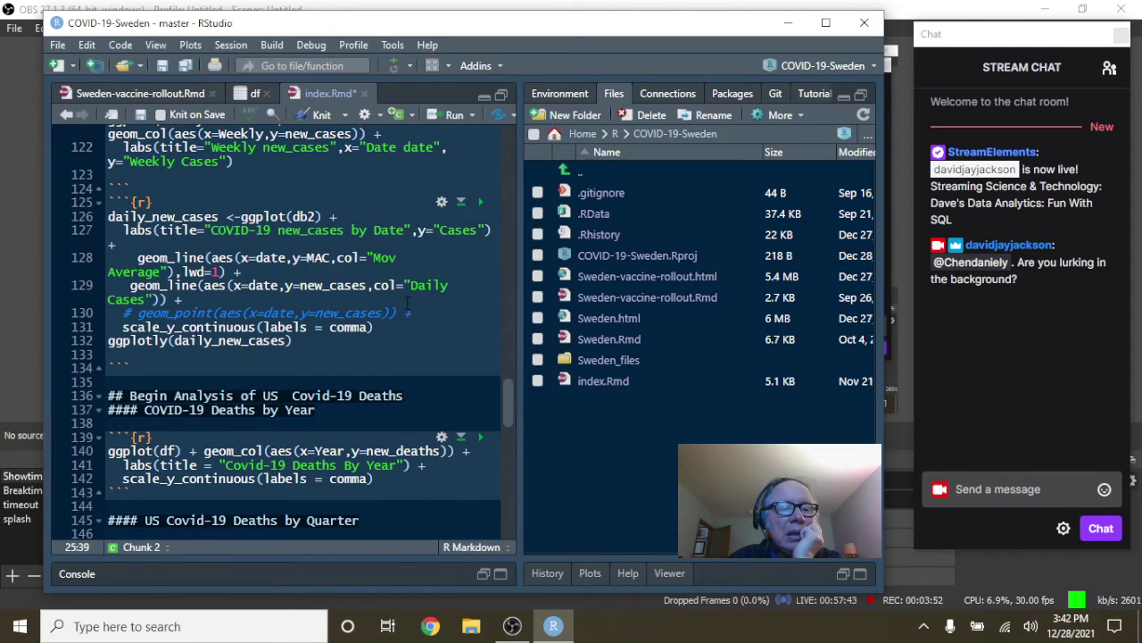
scroll(407, 303, "down", 5)
scroll(407, 303, "down", 5)
scroll(407, 304, "down", 13)
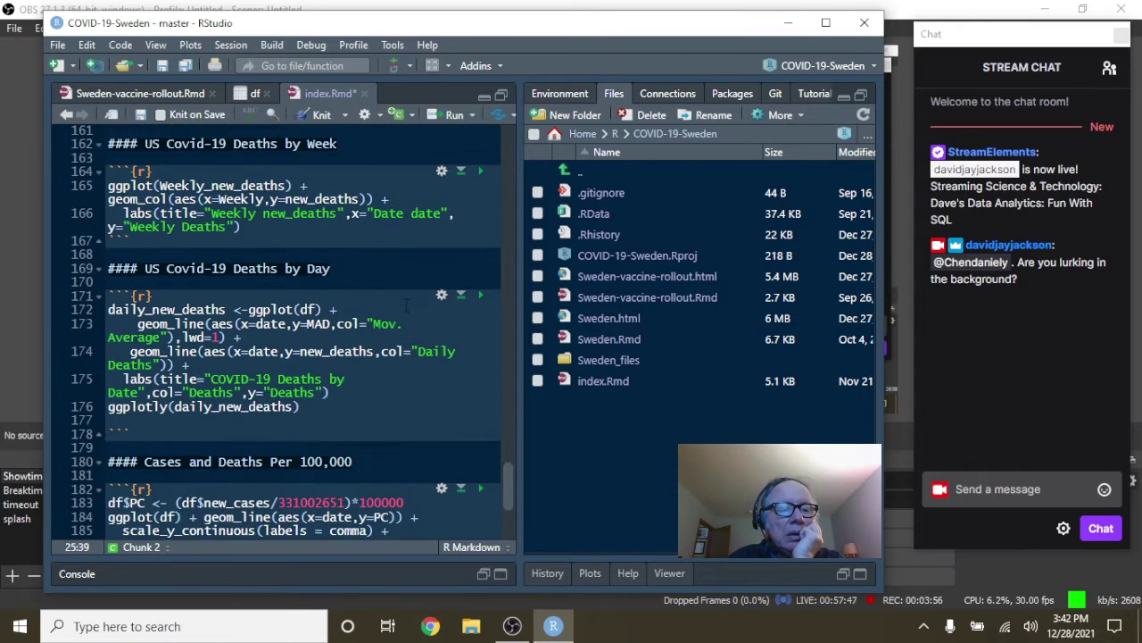
scroll(407, 306, "down", 2)
scroll(405, 303, "up", 8)
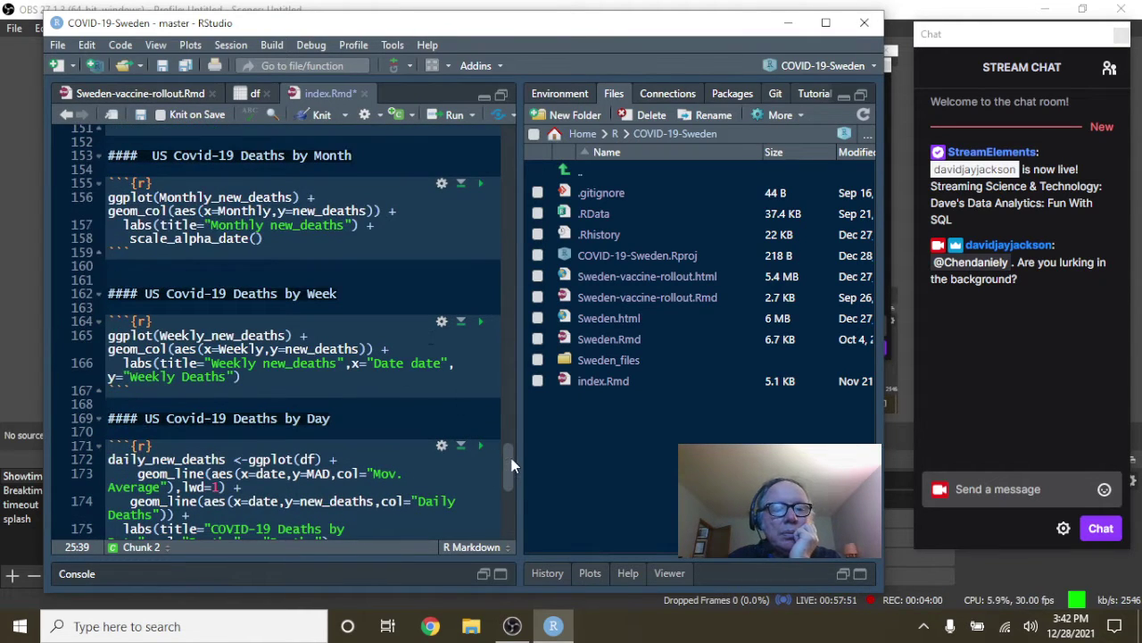
left_click_drag(511, 458, 515, 119)
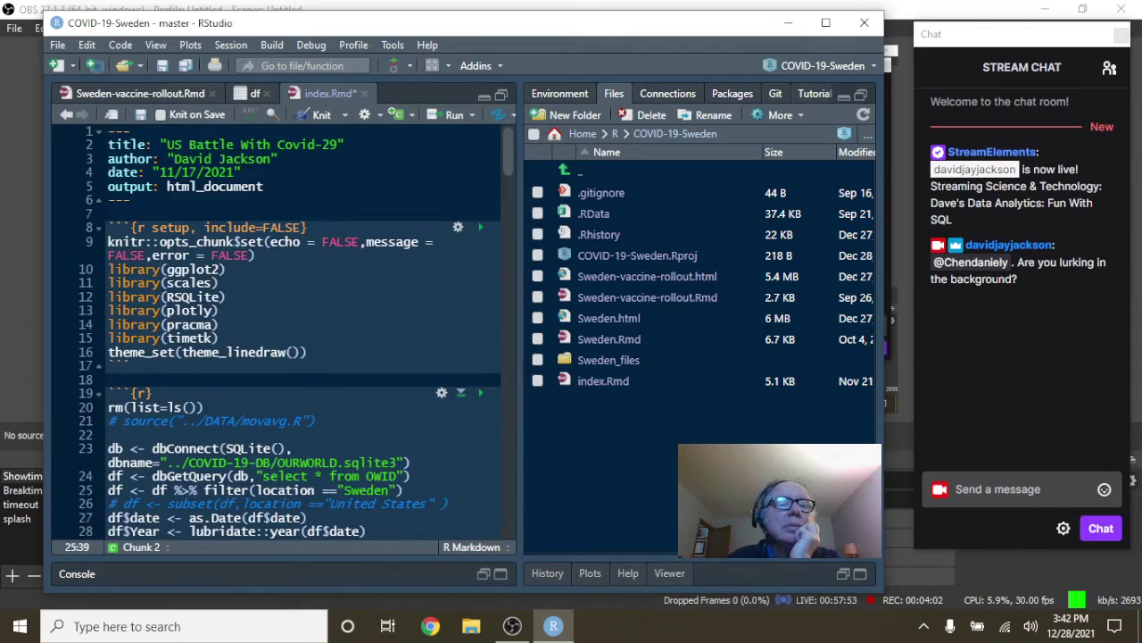
Replace 'US' with 'Sweden's' in the YAML title, save index.Rmd and knit it.
left_click(177, 144)
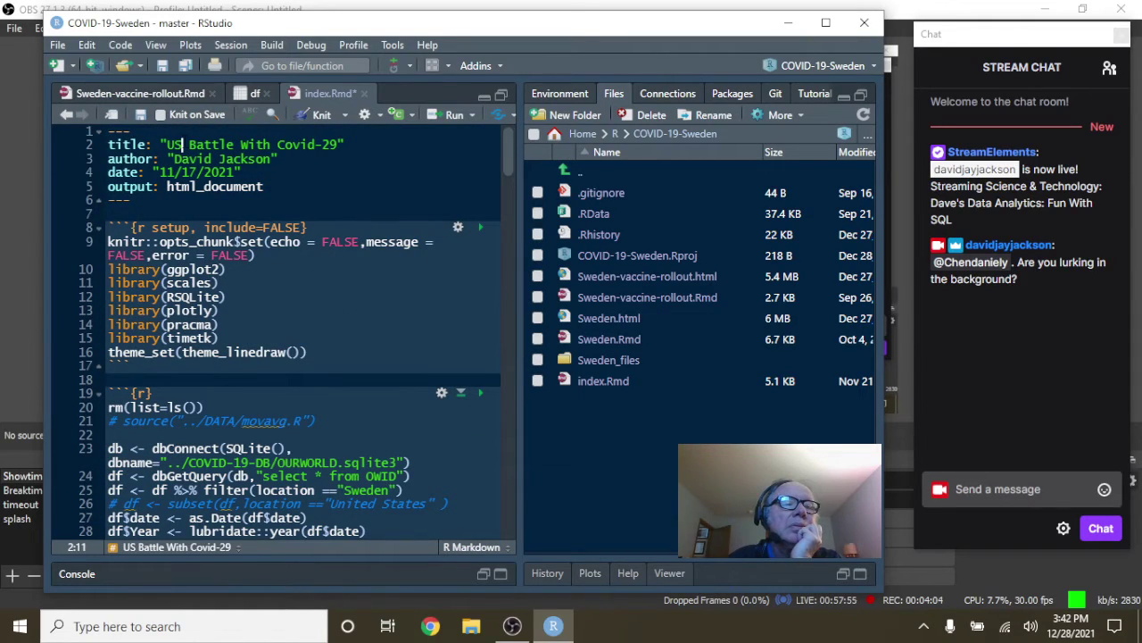
key("BackSpace")
key("BackSpace")
type("Sweden's")
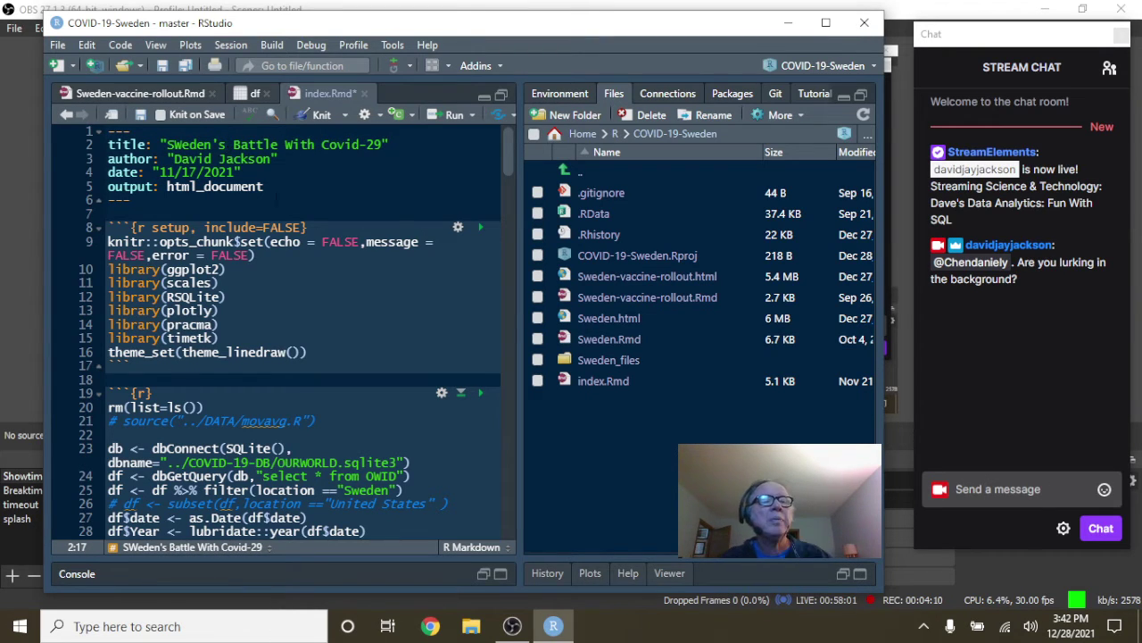
left_click(141, 115)
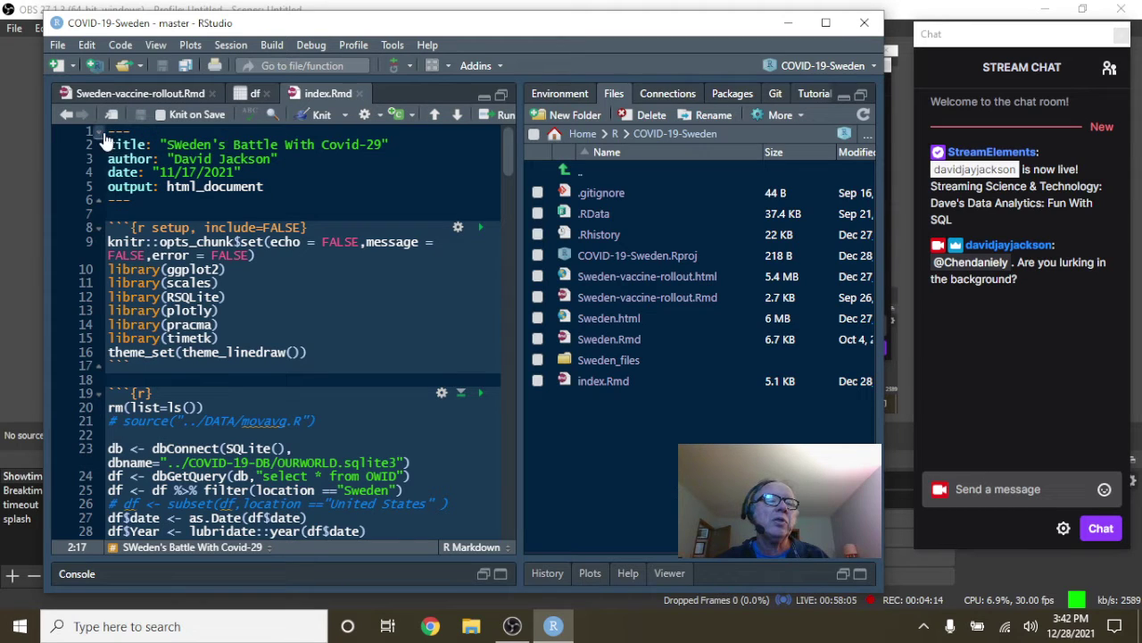
left_click(108, 131)
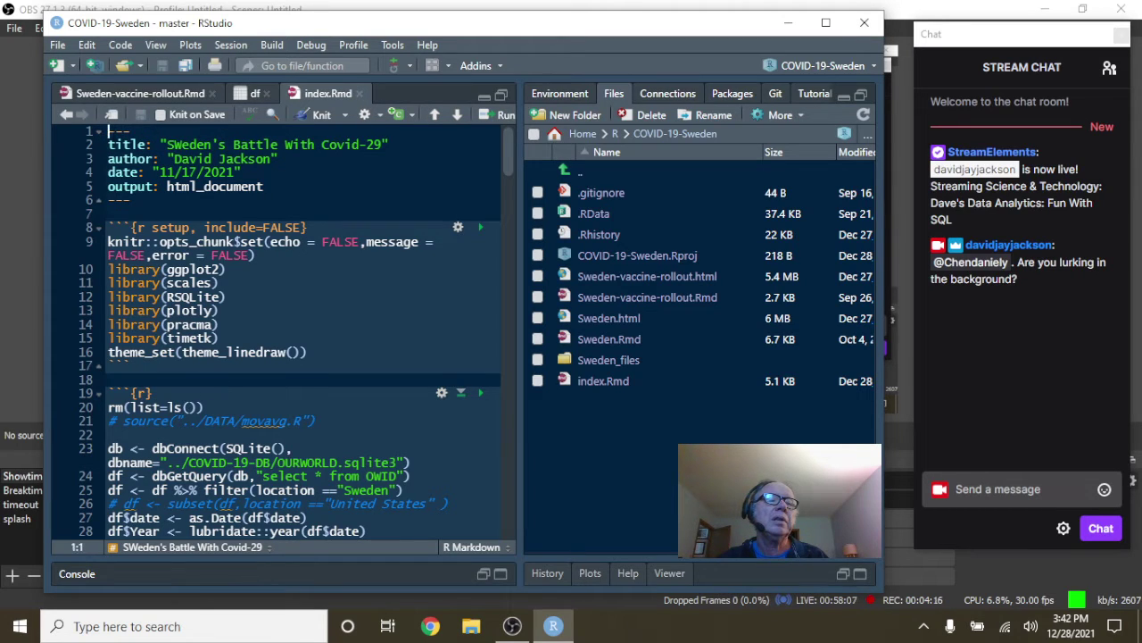
left_click(318, 114)
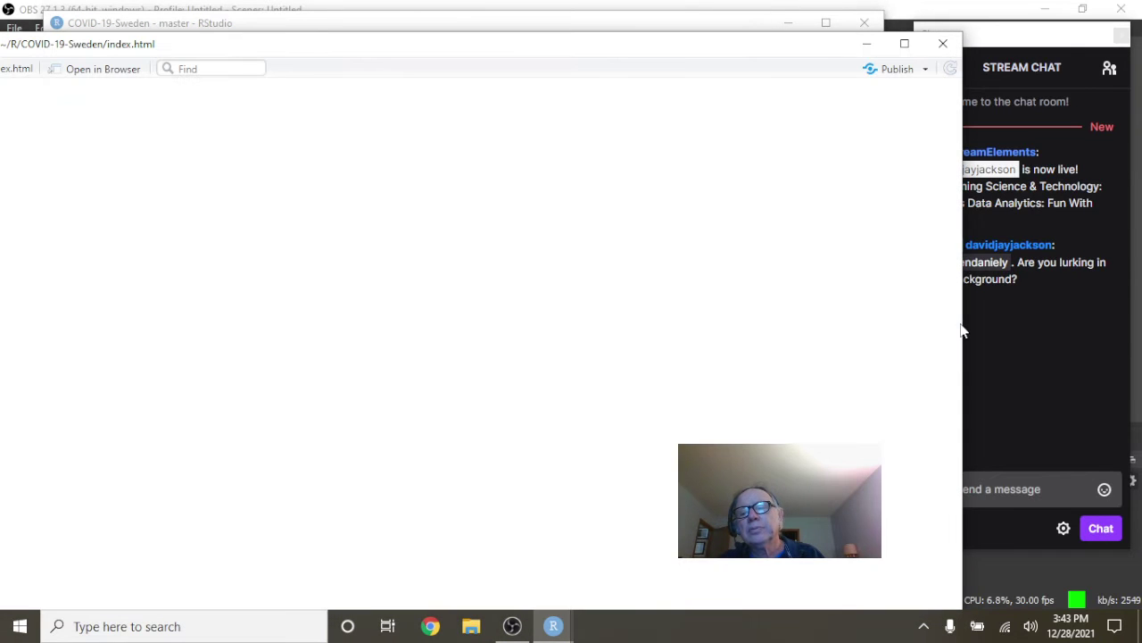
Narrow the index.html preview window showing the Sweden report.
left_click_drag(957, 323, 904, 304)
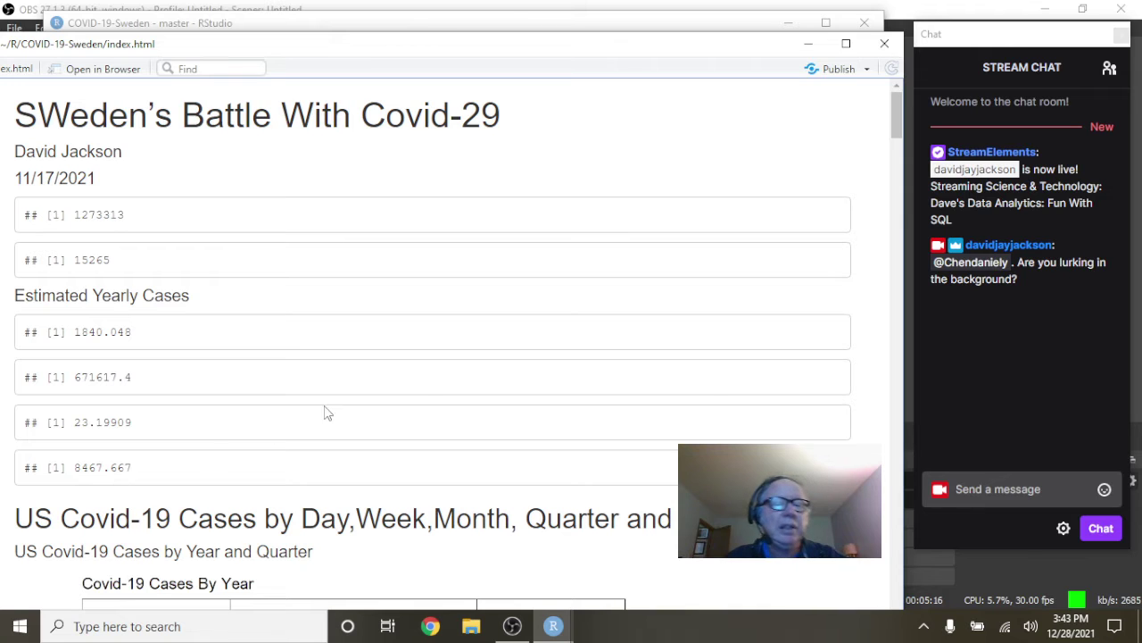
scroll(484, 364, "down", 5)
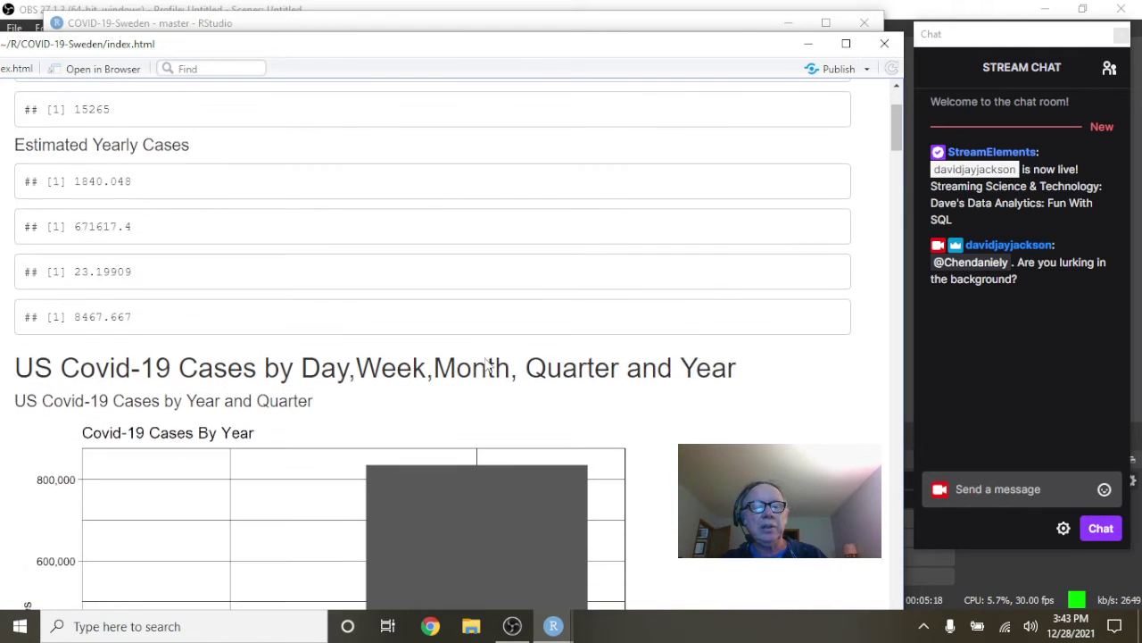
scroll(485, 365, "down", 1)
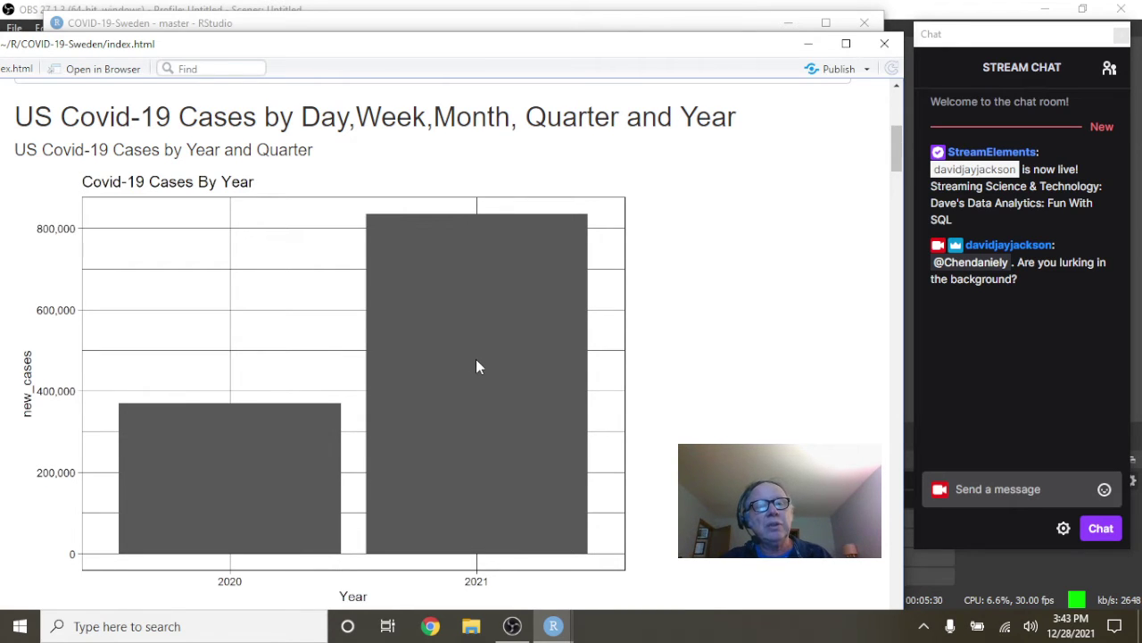
scroll(476, 365, "down", 5)
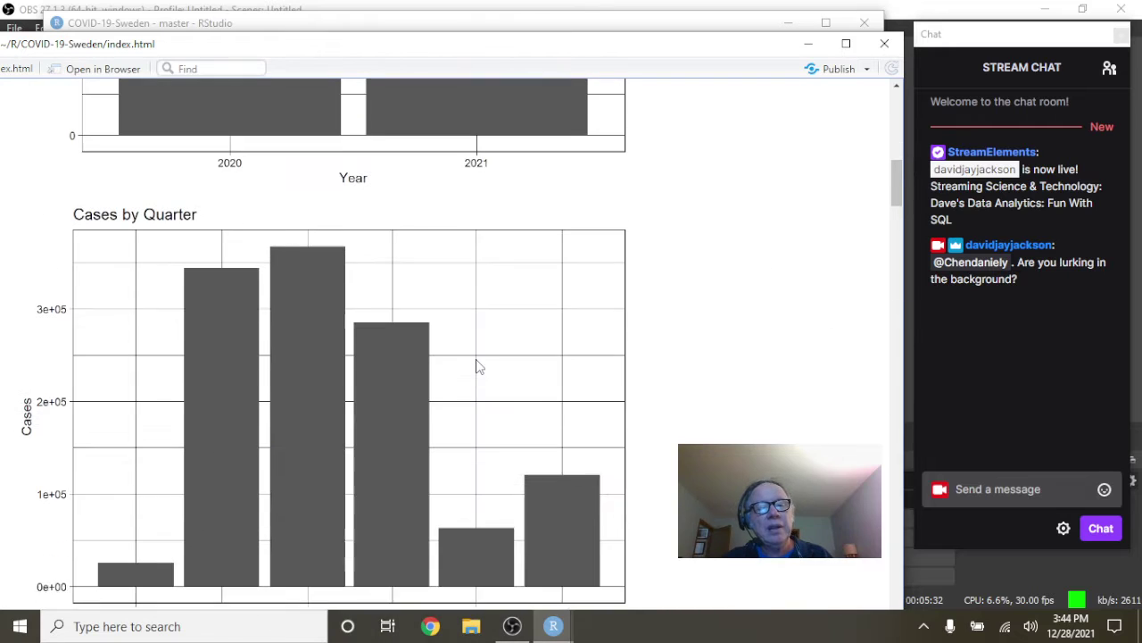
scroll(477, 365, "down", 1)
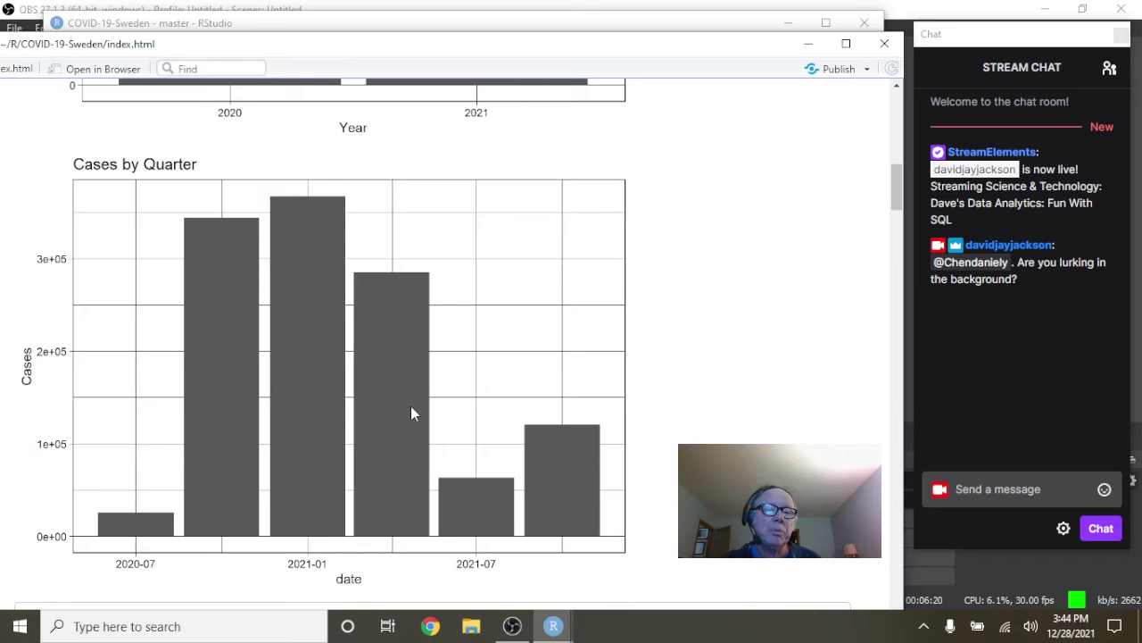
scroll(377, 366, "down", 5)
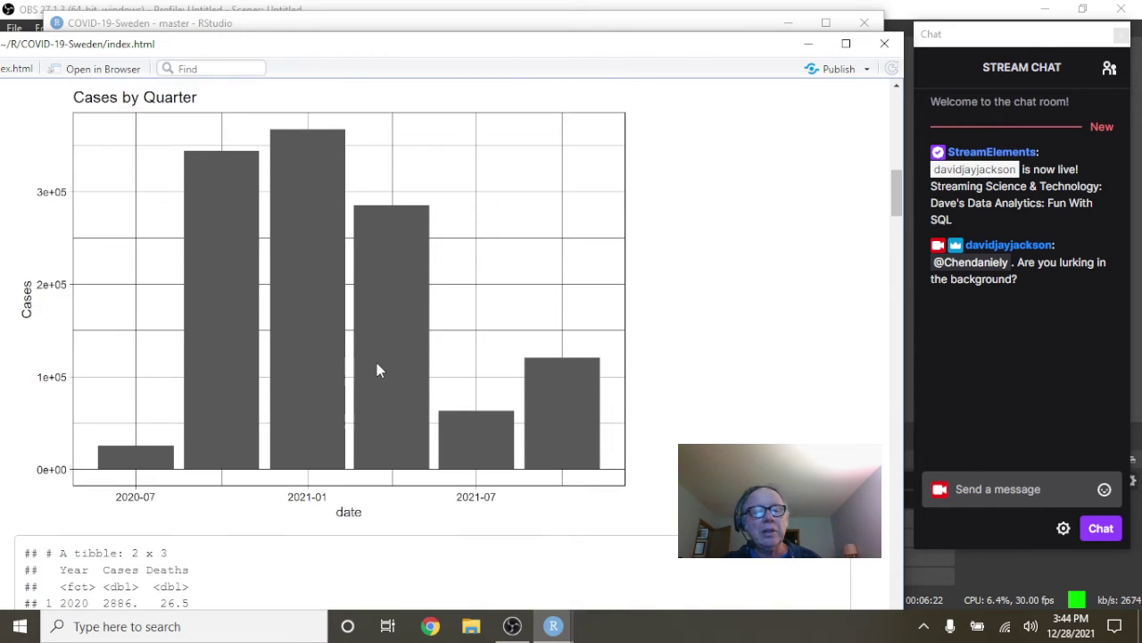
scroll(377, 366, "down", 2)
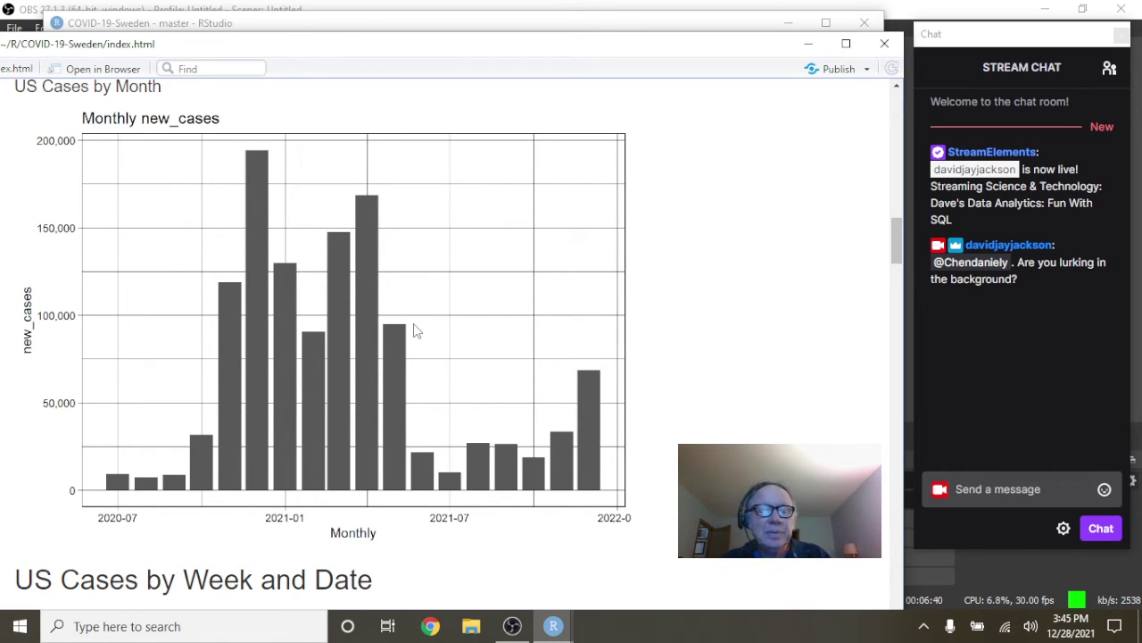
Inspect the daily new-cases chart peaks, then scroll to the Covid-19 Deaths By Year chart.
scroll(413, 331, "down", 5)
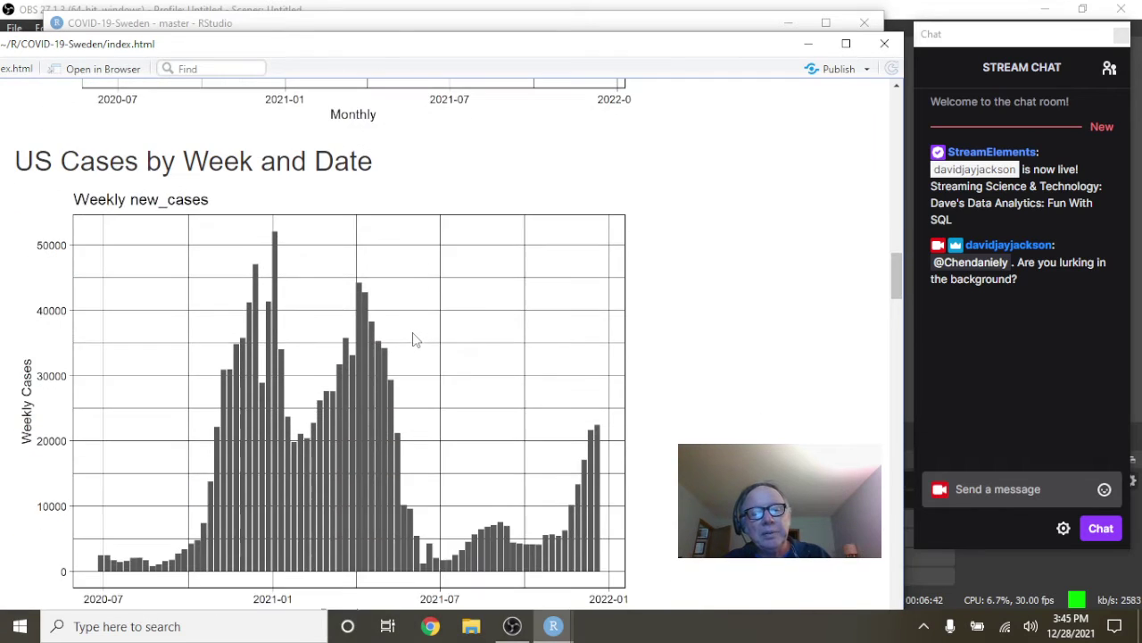
scroll(413, 339, "down", 2)
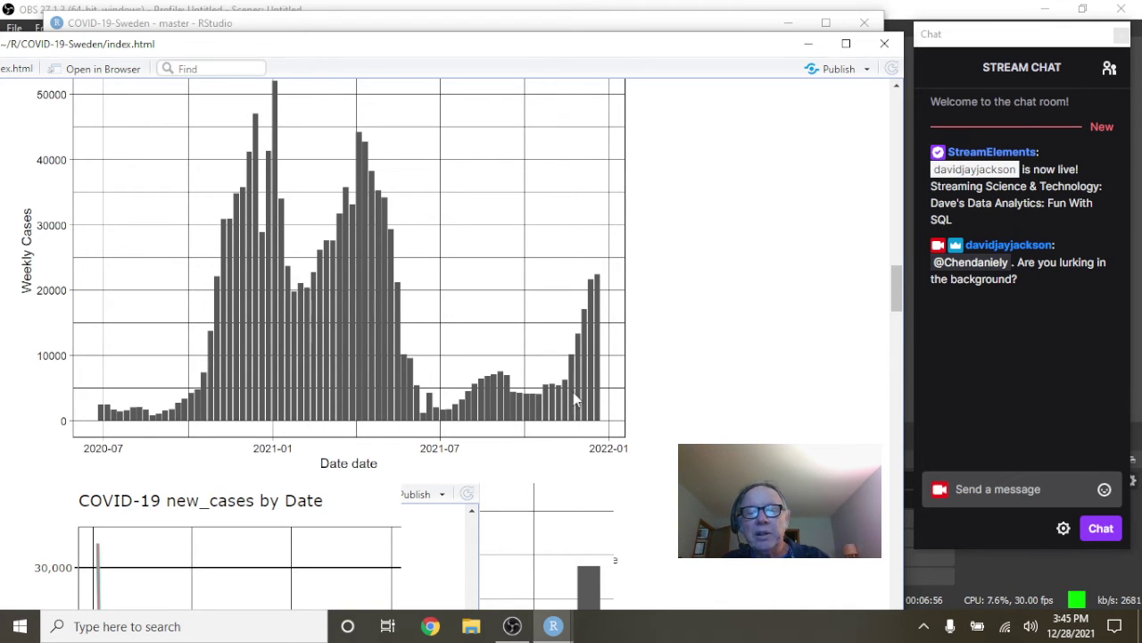
scroll(500, 263, "down", 3)
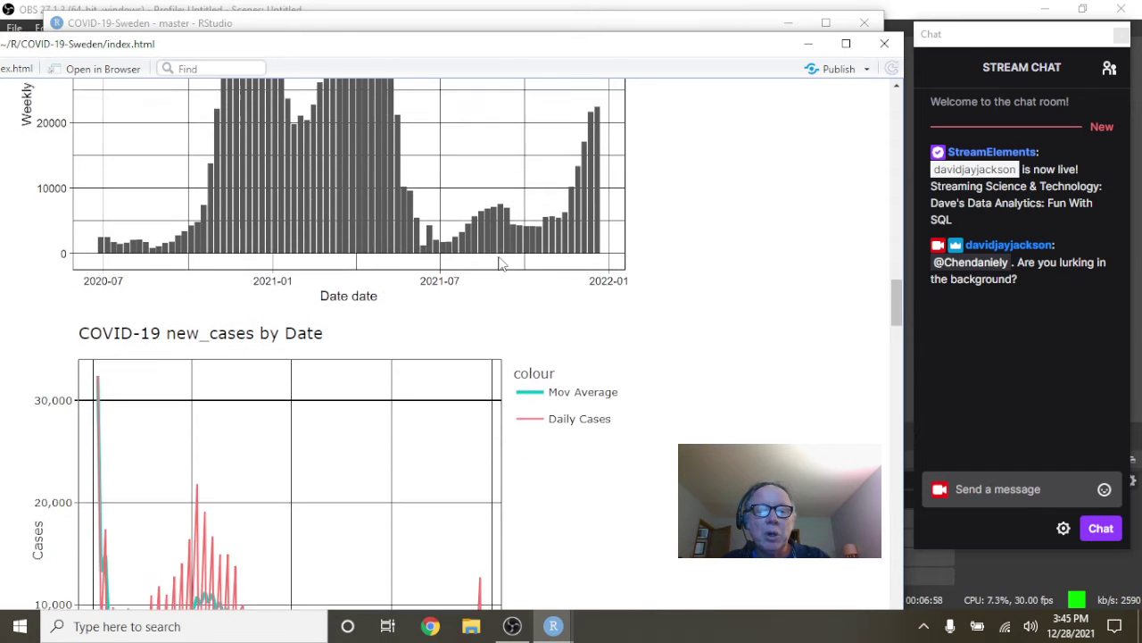
scroll(500, 263, "down", 2)
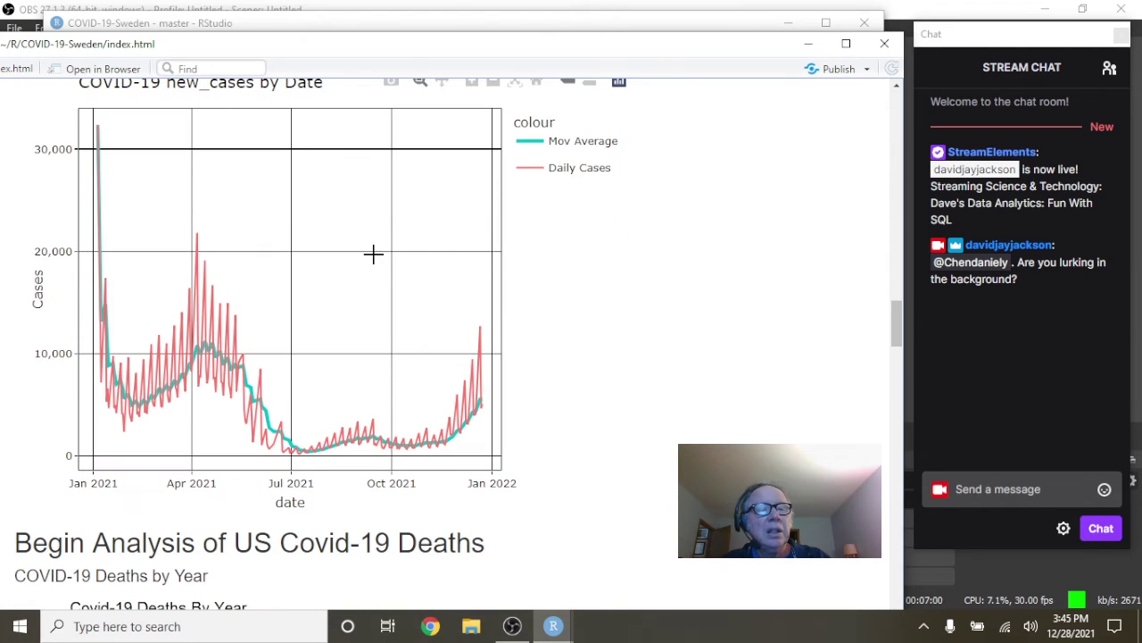
mouse_move(199, 219)
mouse_move(93, 126)
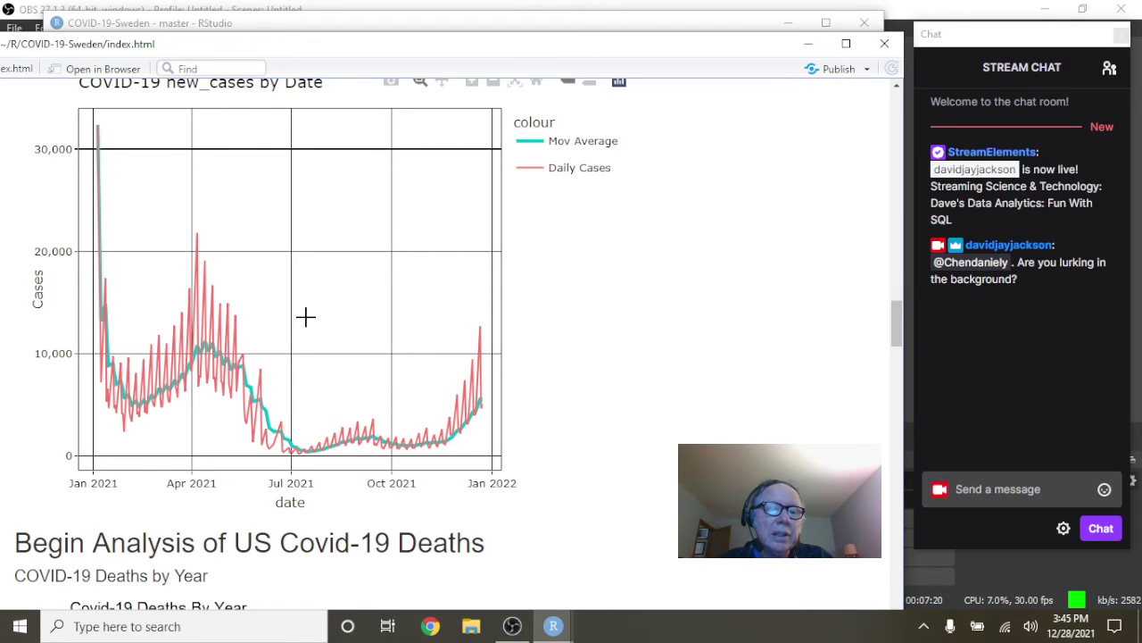
scroll(259, 328, "up", 1)
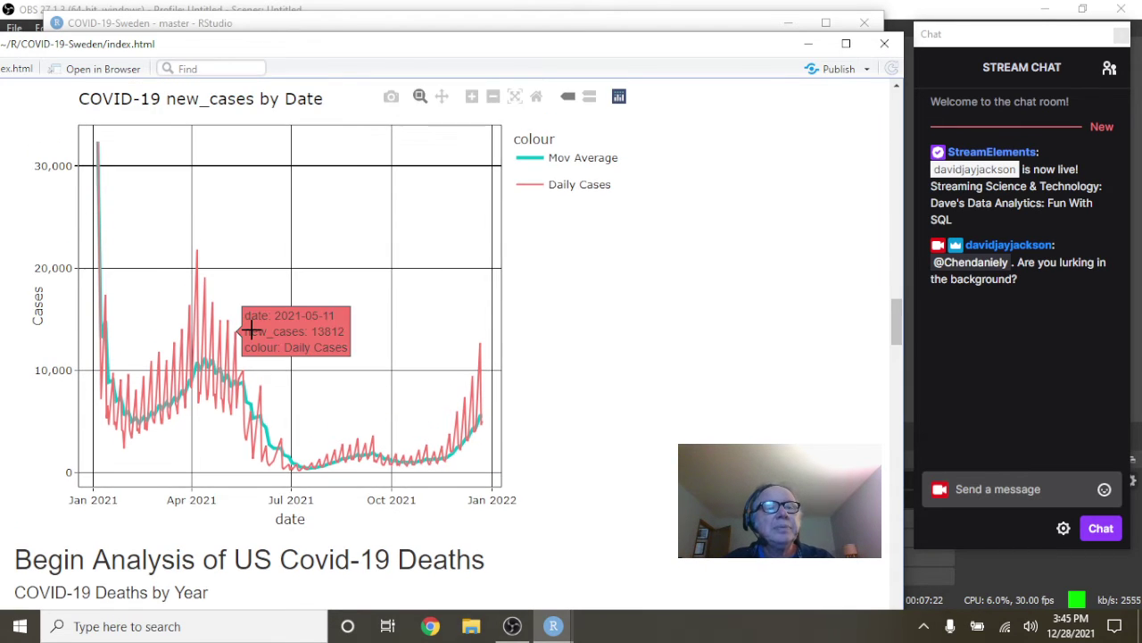
scroll(259, 332, "down", 2)
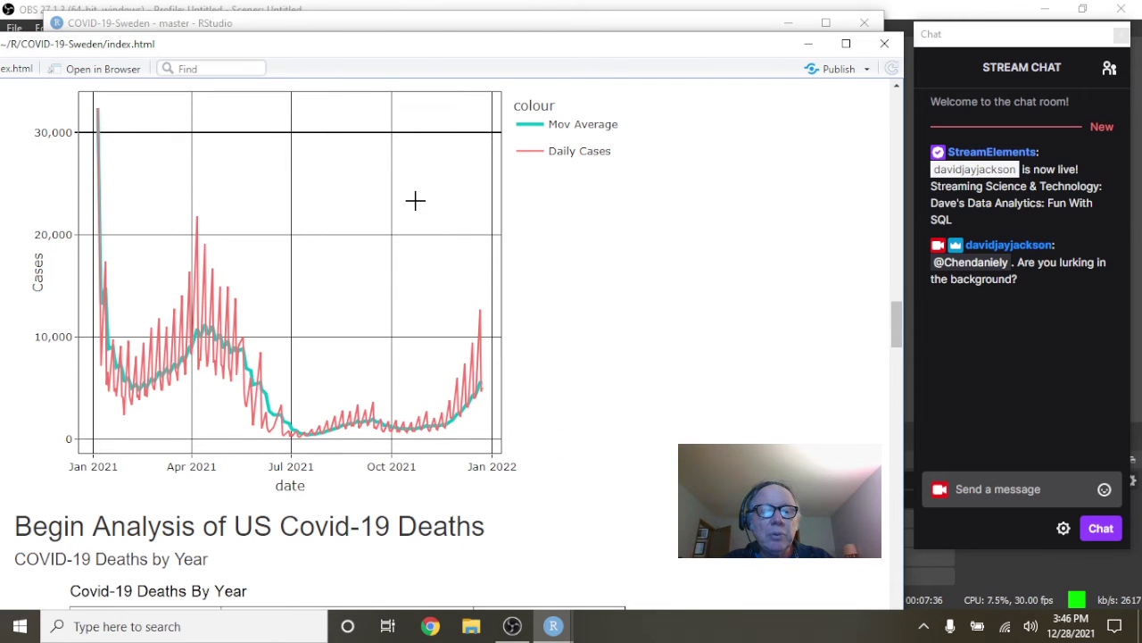
scroll(413, 199, "down", 3)
scroll(415, 201, "down", 5)
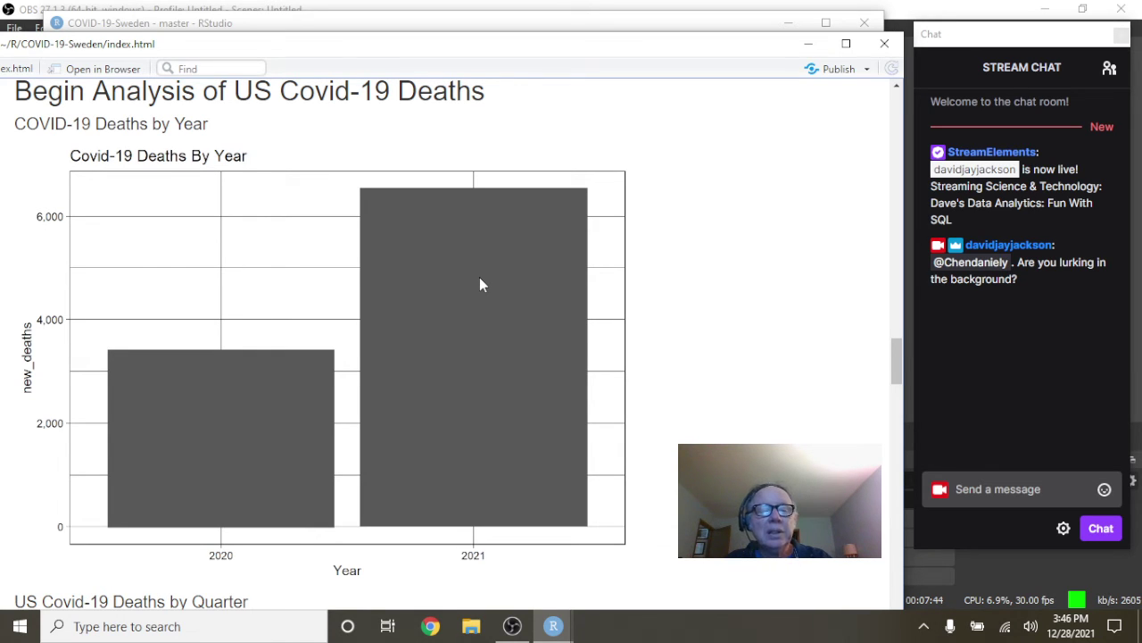
Scroll past the quarterly, monthly and weekly deaths charts; box-zoom daily deaths to mid-2021–January 2022.
scroll(480, 279, "down", 5)
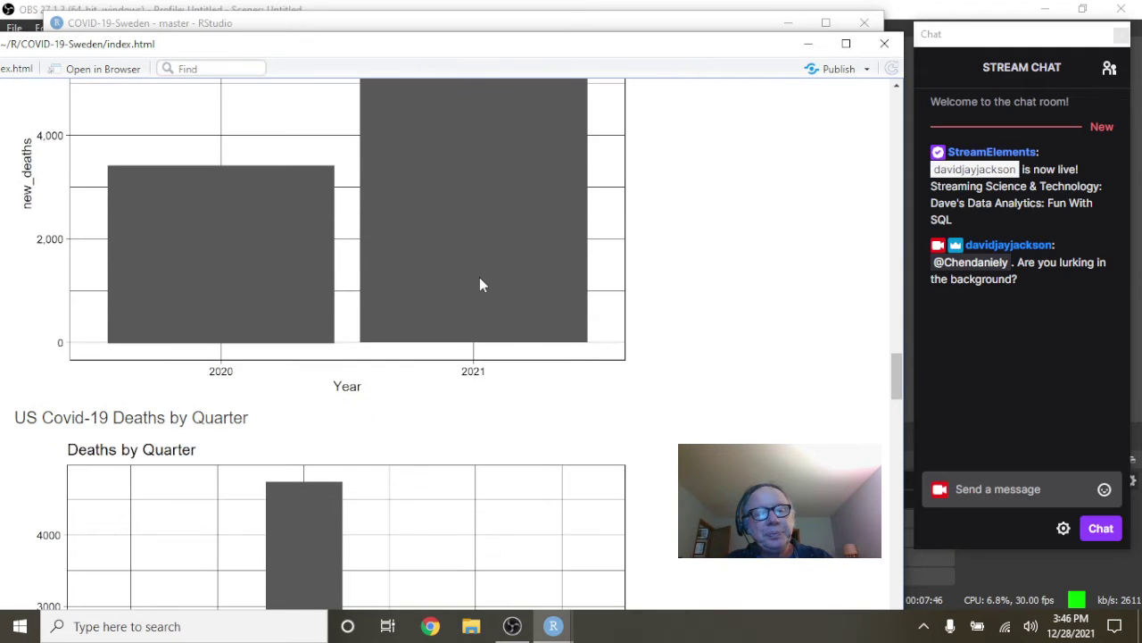
scroll(479, 284, "down", 3)
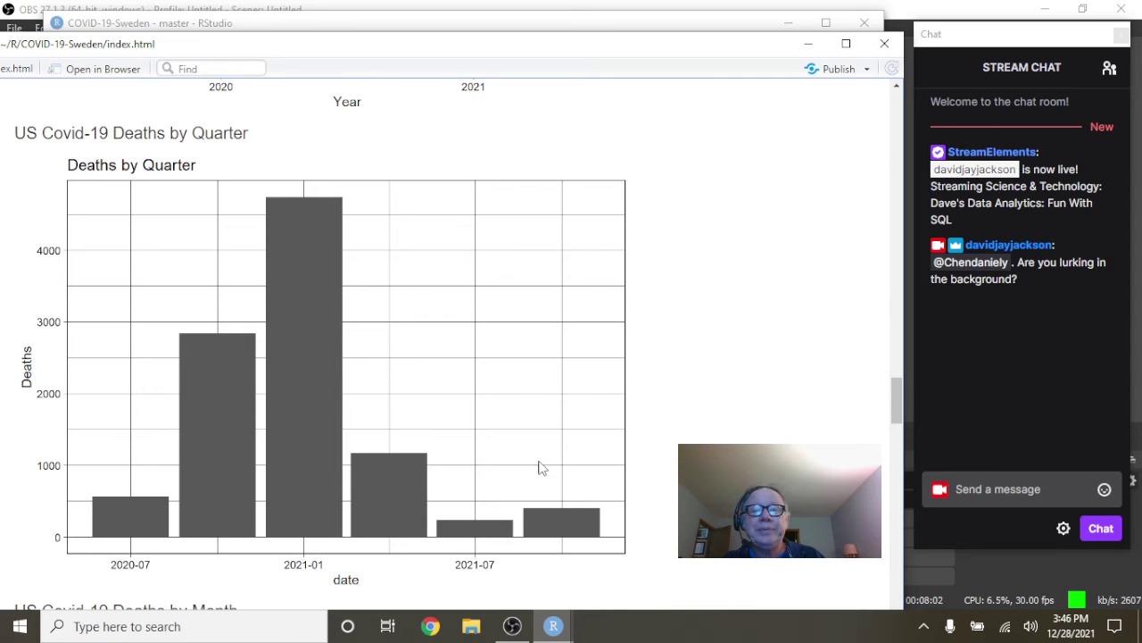
scroll(498, 396, "down", 3)
scroll(498, 396, "down", 5)
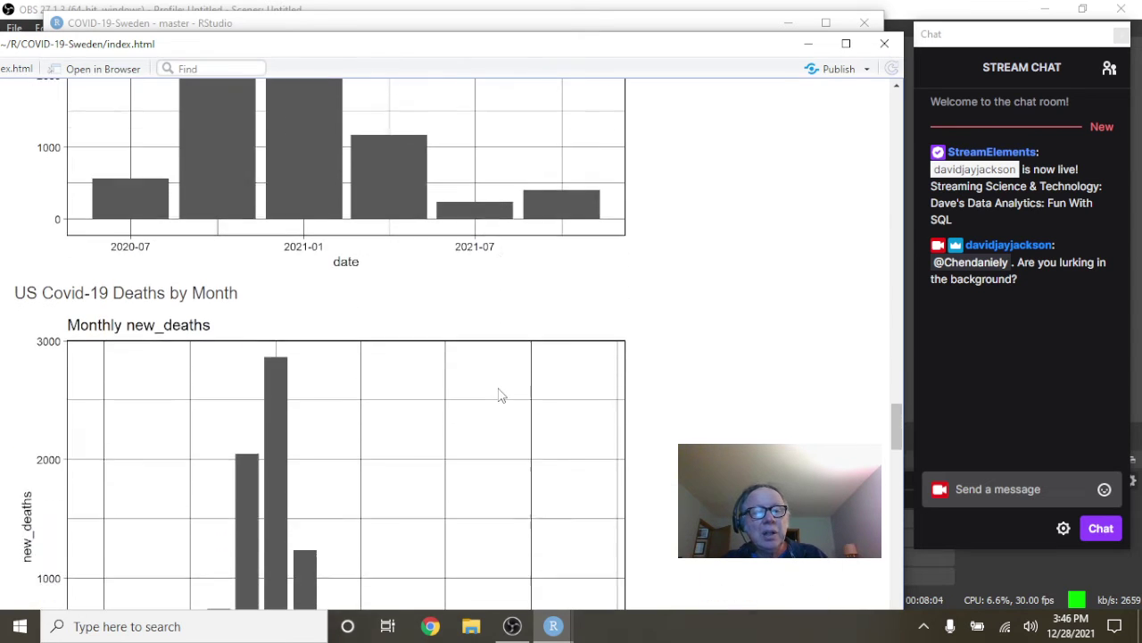
scroll(500, 396, "down", 2)
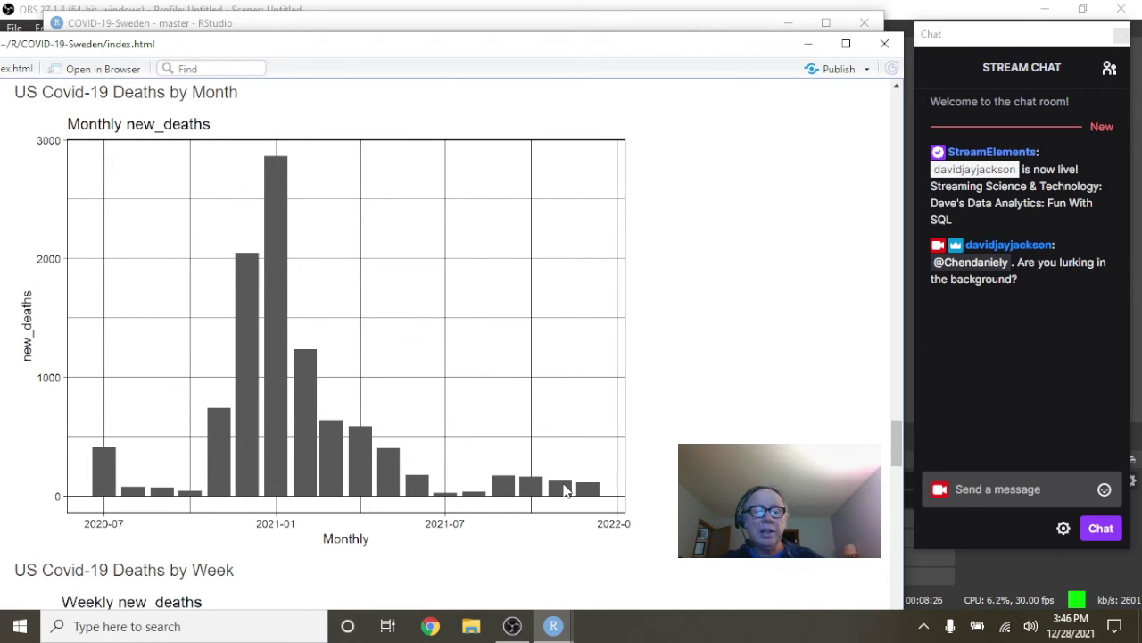
scroll(755, 279, "down", 5)
scroll(750, 273, "down", 3)
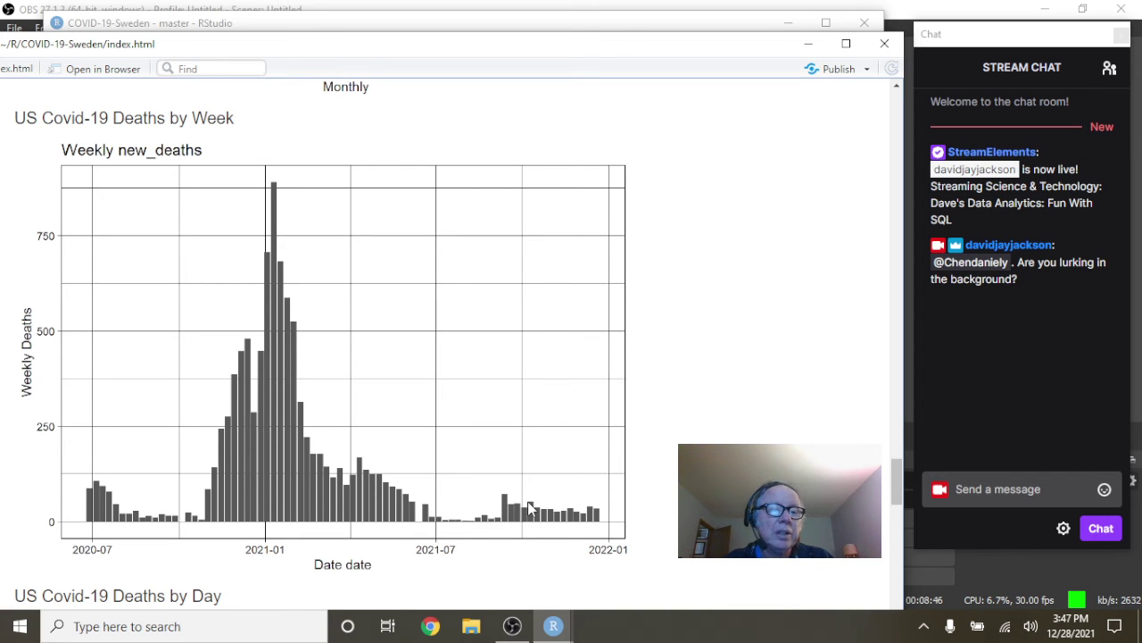
scroll(523, 325, "down", 3)
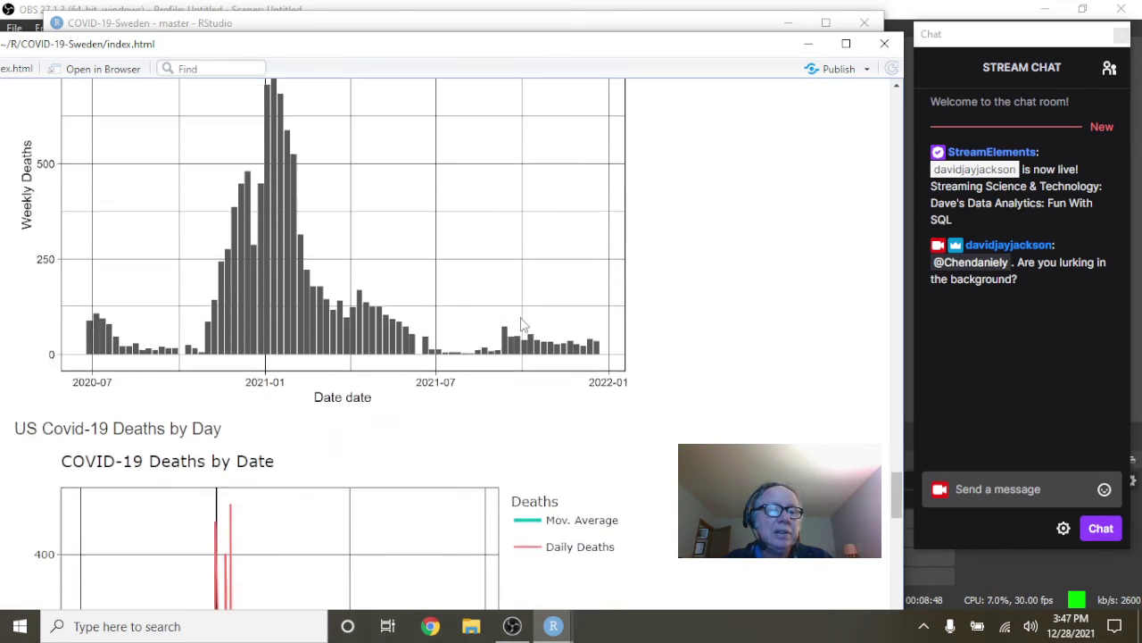
scroll(523, 325, "down", 5)
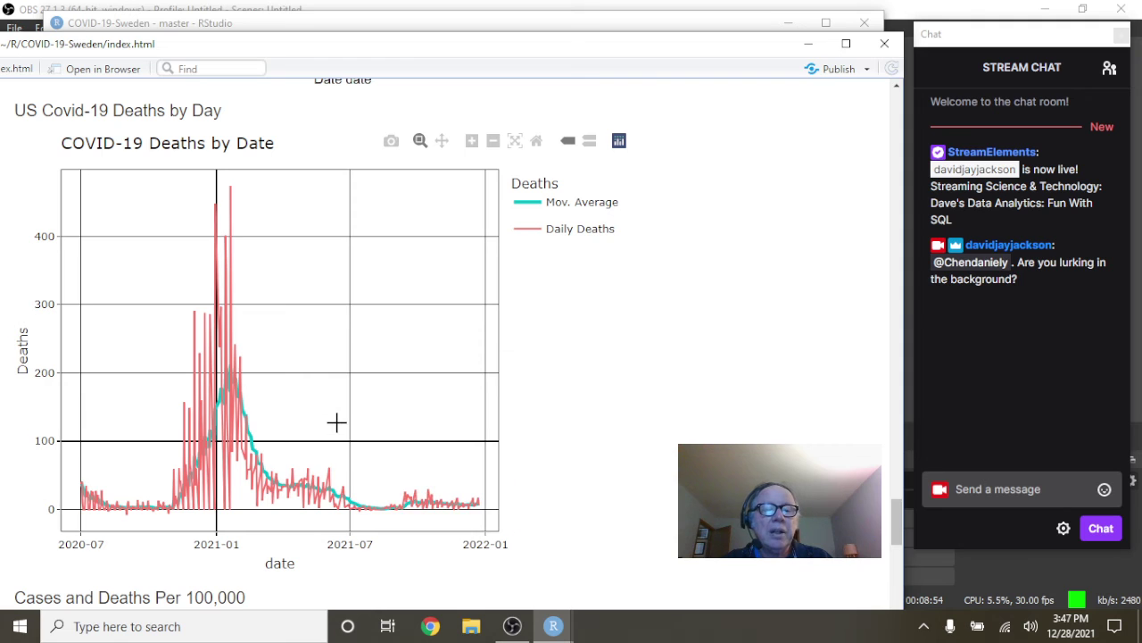
left_click_drag(337, 422, 506, 543)
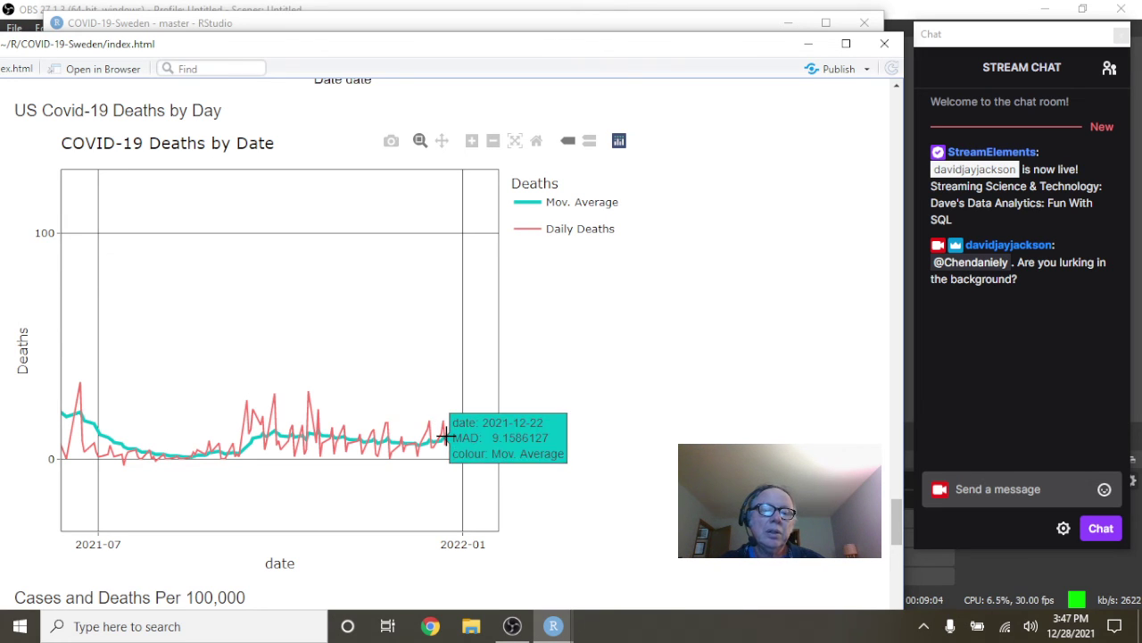
Scroll through the per-100,000 cases and deaths charts, then close the index.html preview.
scroll(359, 339, "down", 3)
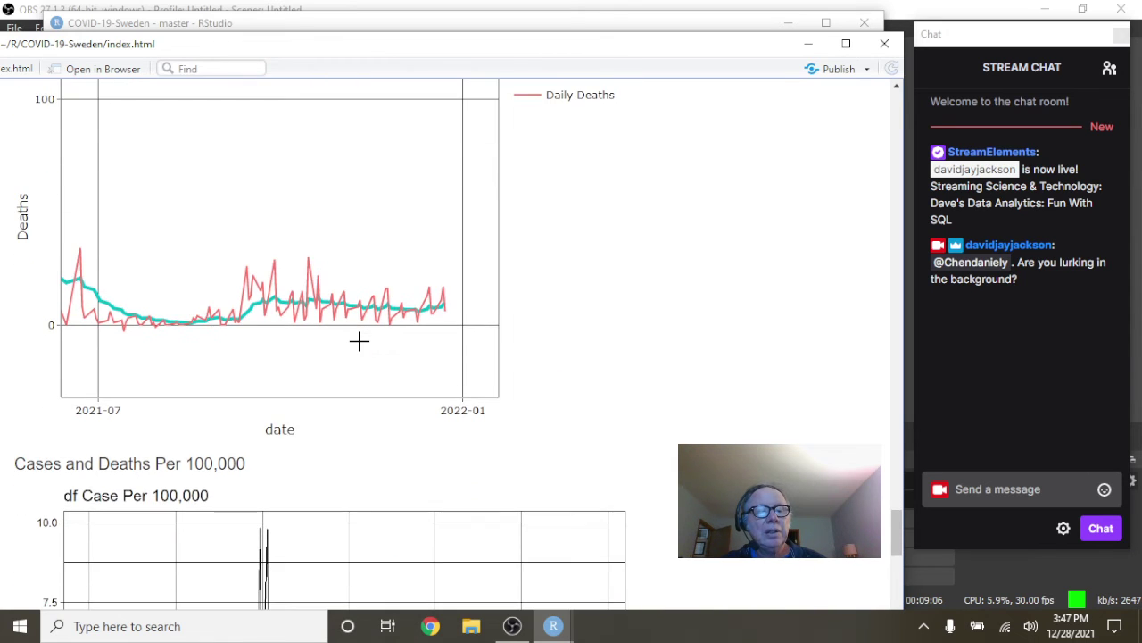
scroll(362, 348, "down", 3)
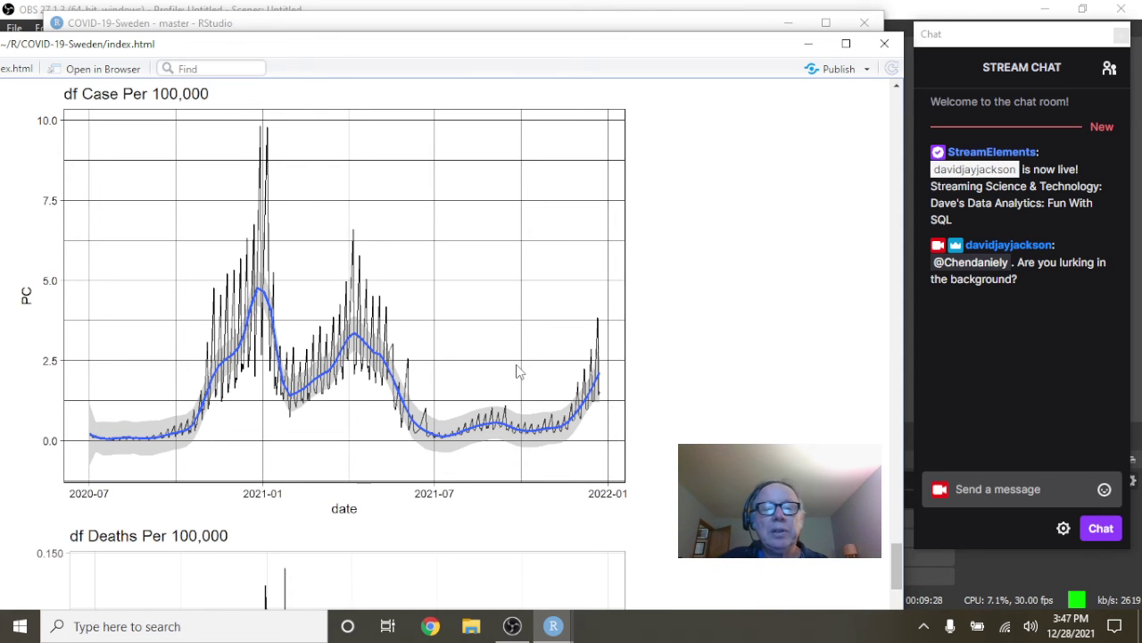
scroll(518, 371, "down", 4)
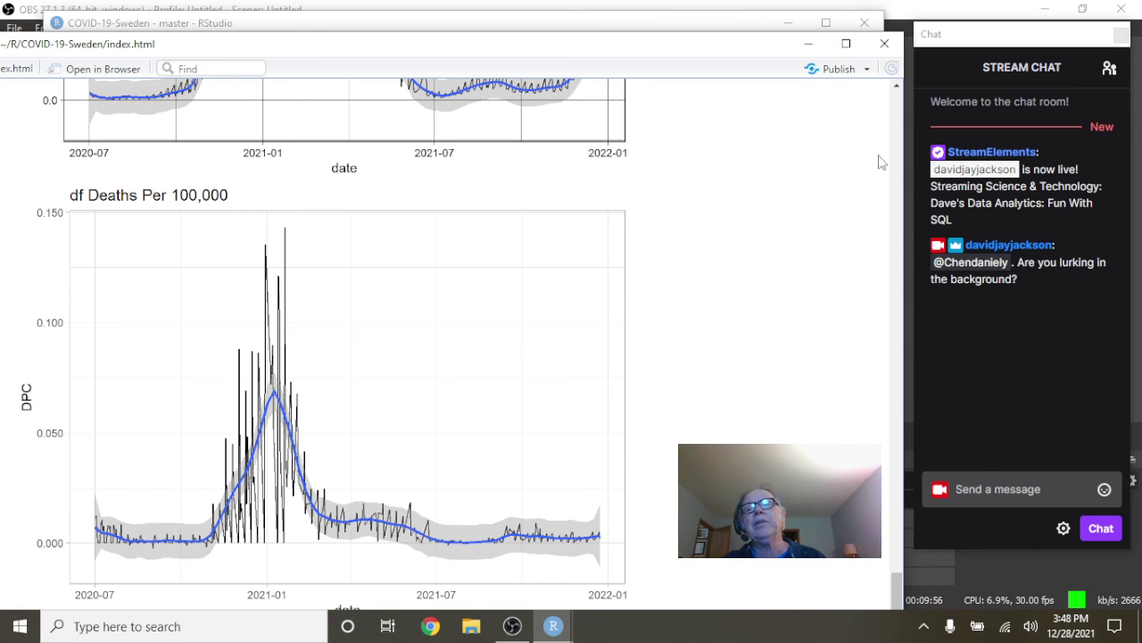
left_click(885, 43)
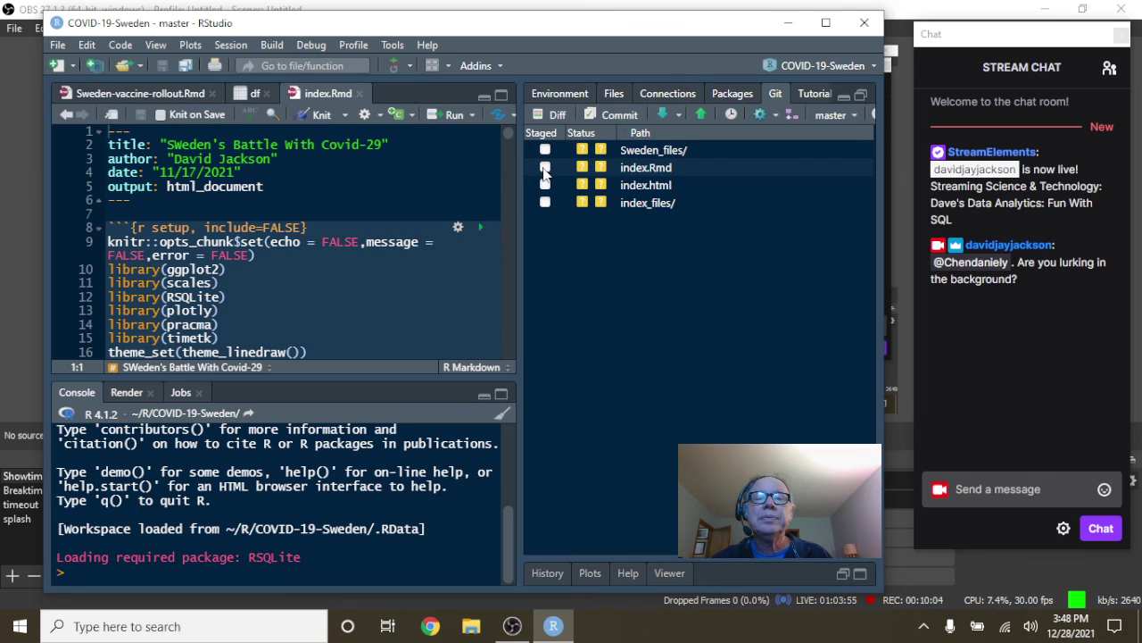
Stage index.Rmd and index.html in the Git pane.
left_click(546, 167)
left_click(545, 185)
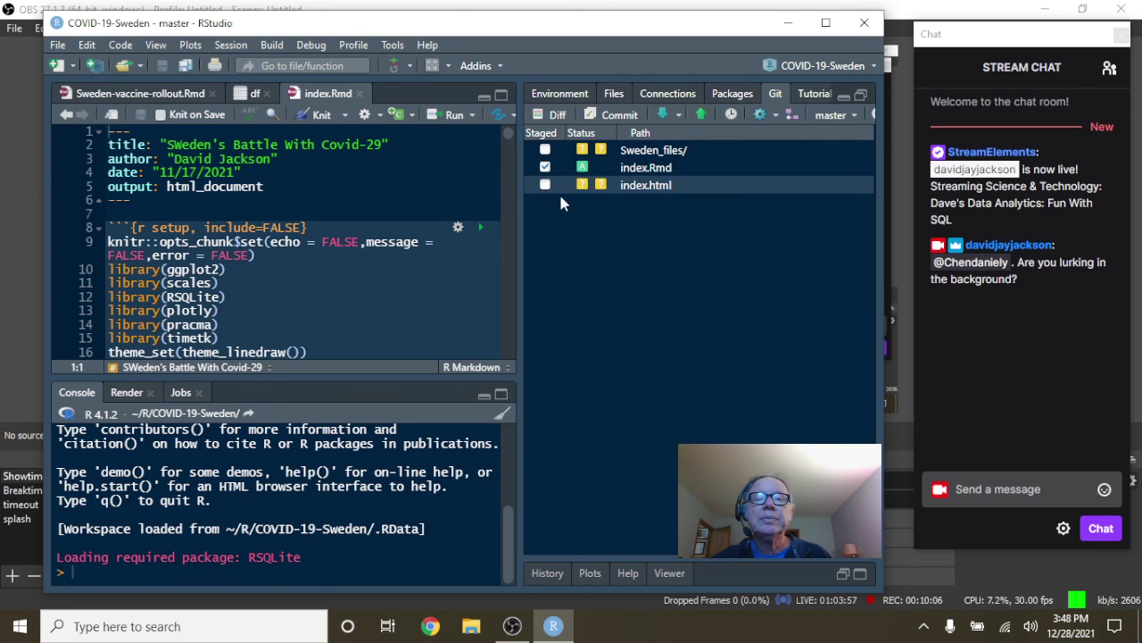
Commit index.Rmd and index.html as 'Updated 2021-12-28', accepting the large-file warning, and push to GitHub.
left_click(622, 115)
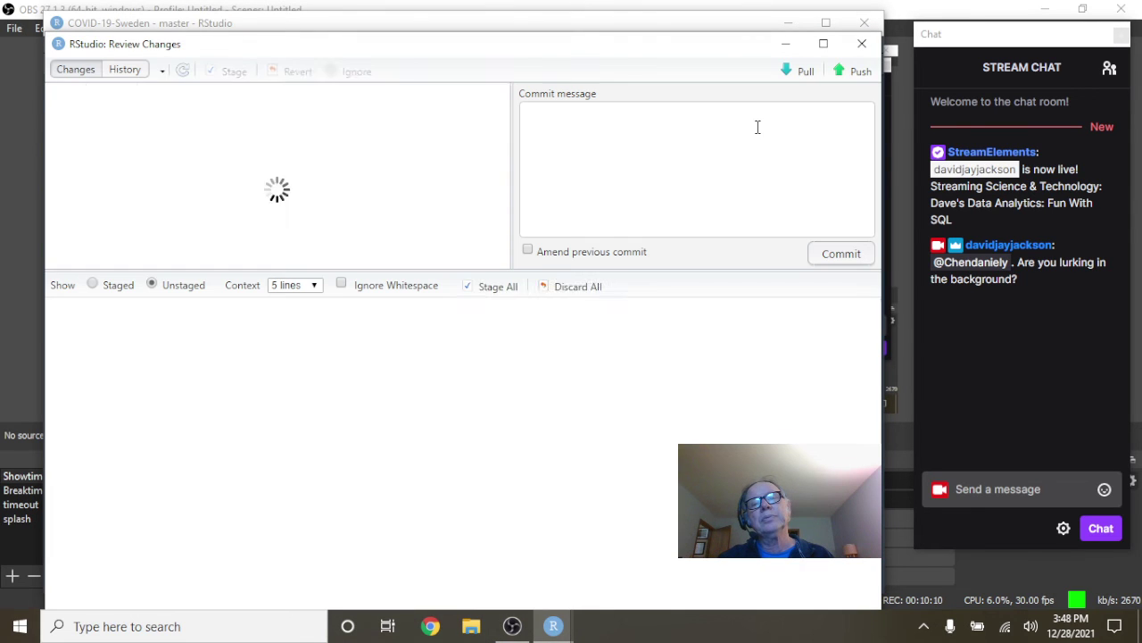
type("Updated ")
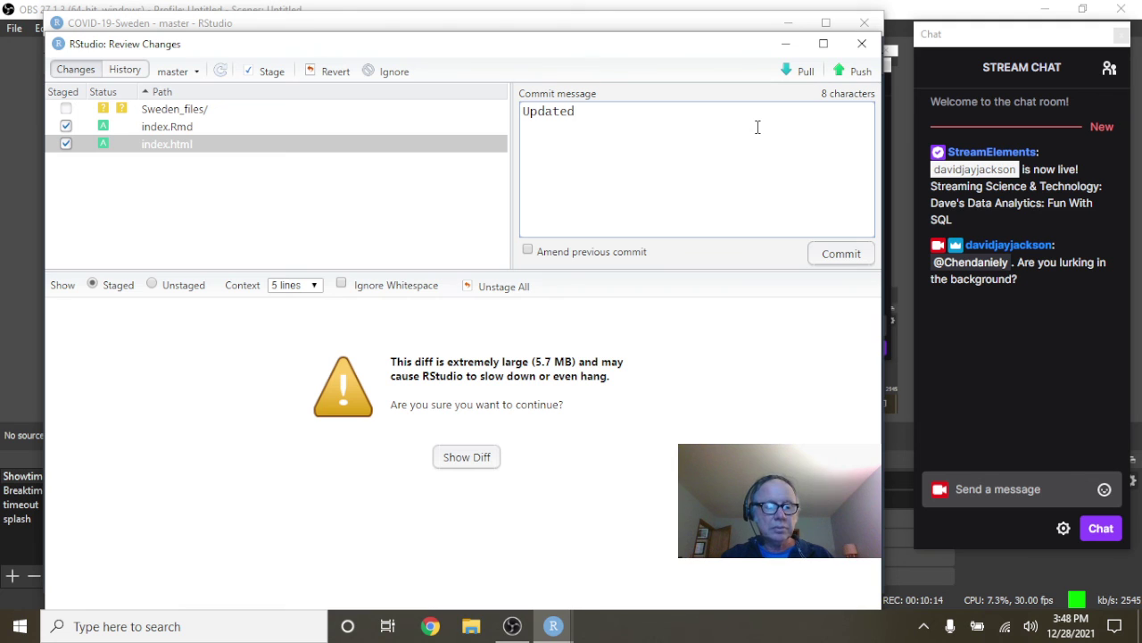
type("2021-12-28")
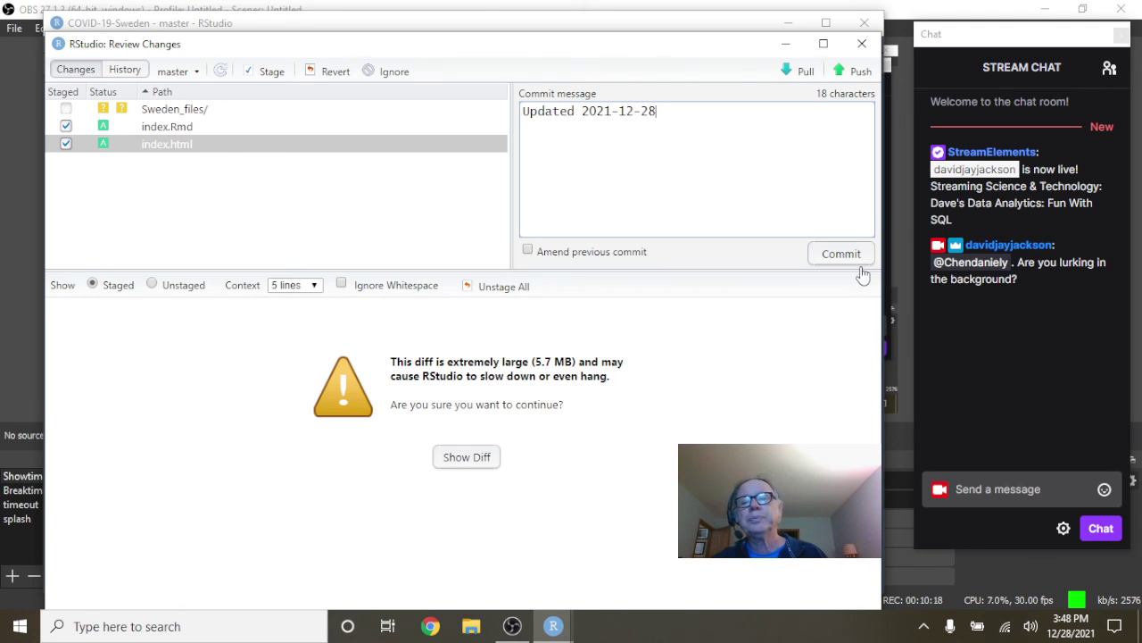
left_click(852, 260)
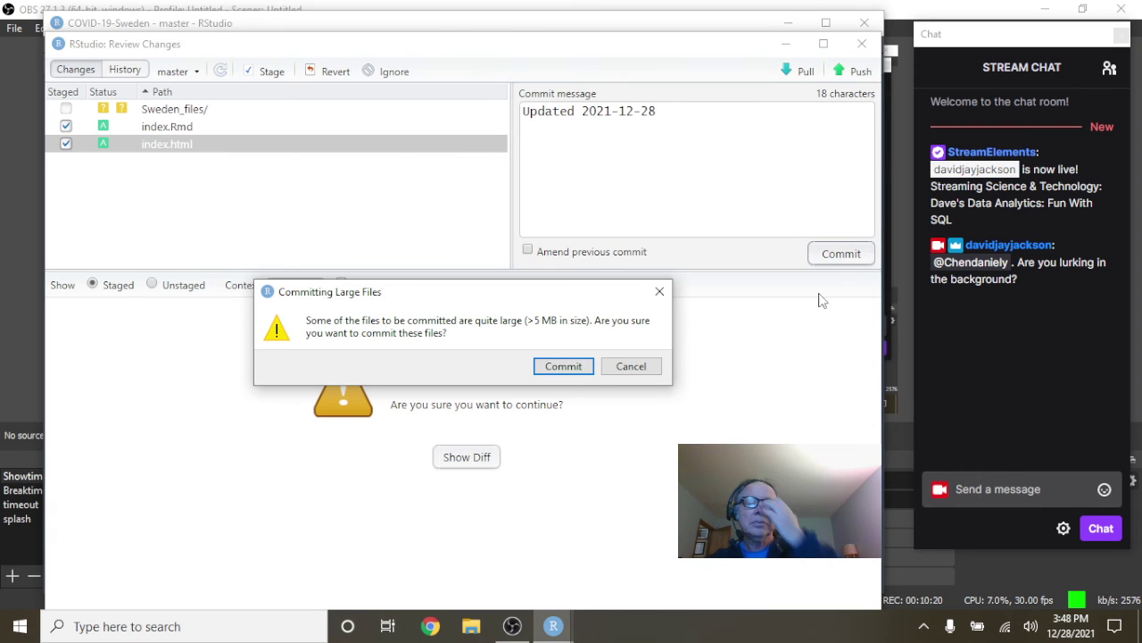
left_click(565, 372)
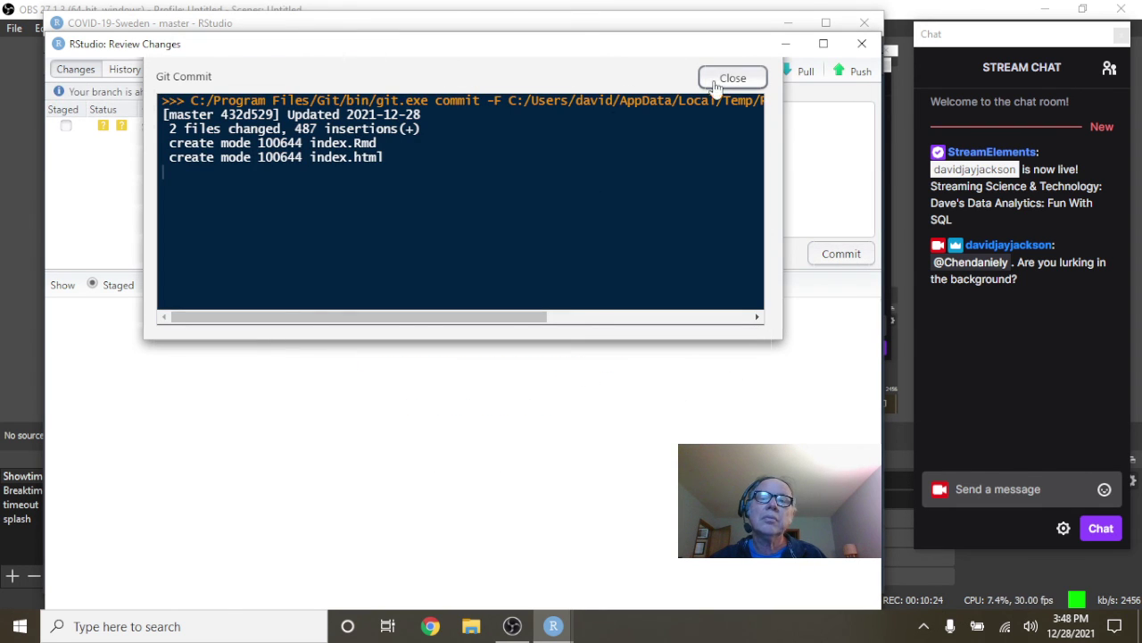
left_click(730, 79)
left_click(858, 72)
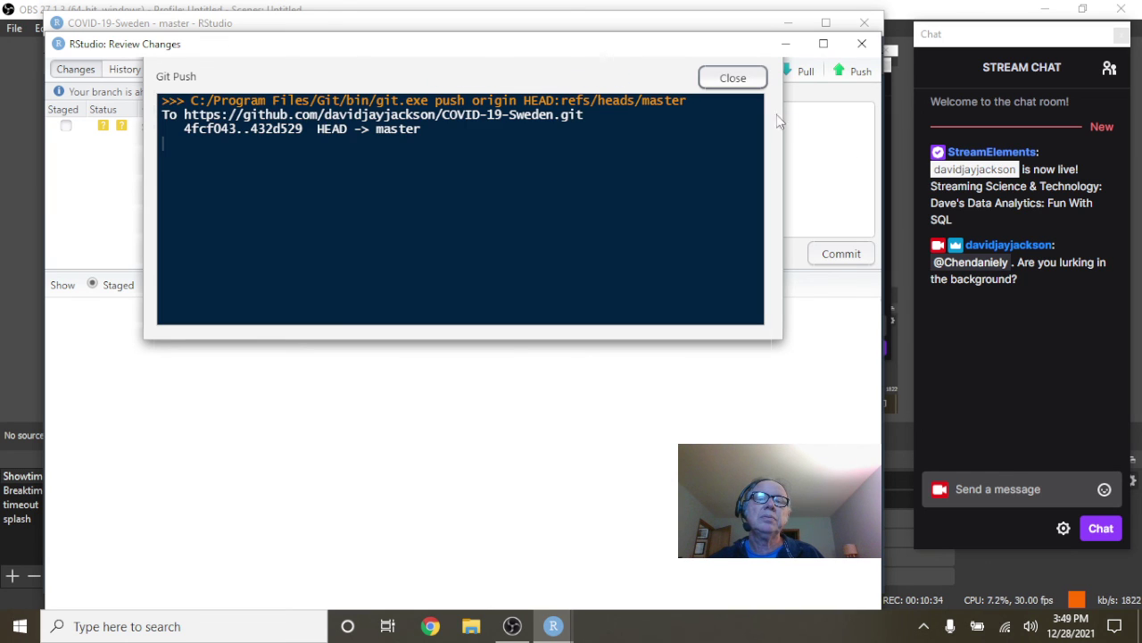
Push again and confirm the GitHub remote reports 'Everything up-to-date'.
left_click(721, 78)
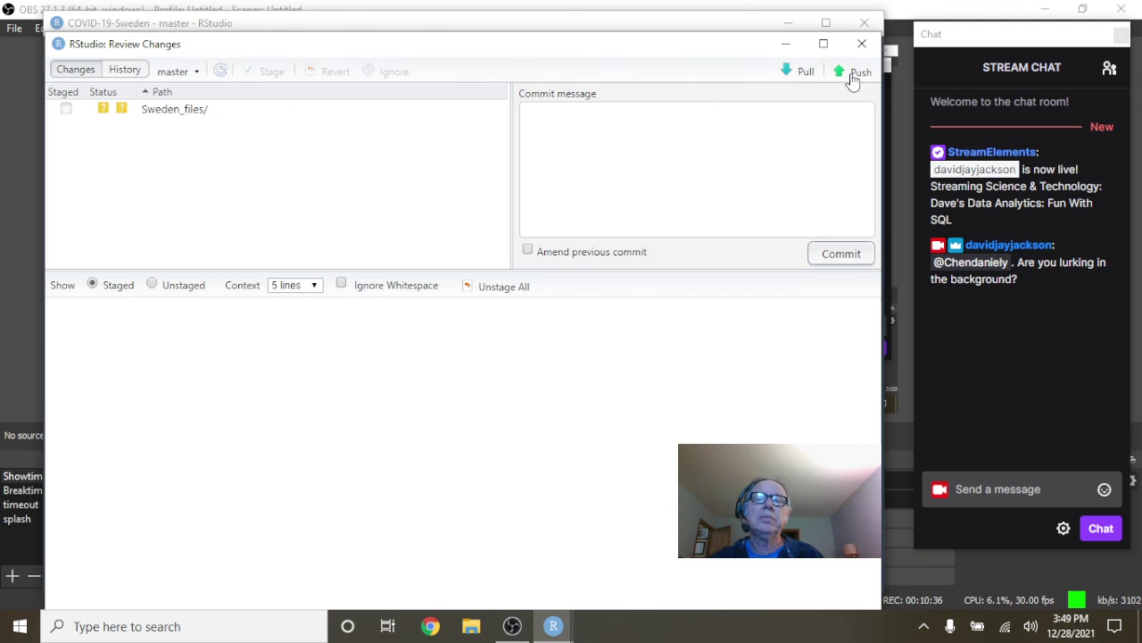
left_click(850, 75)
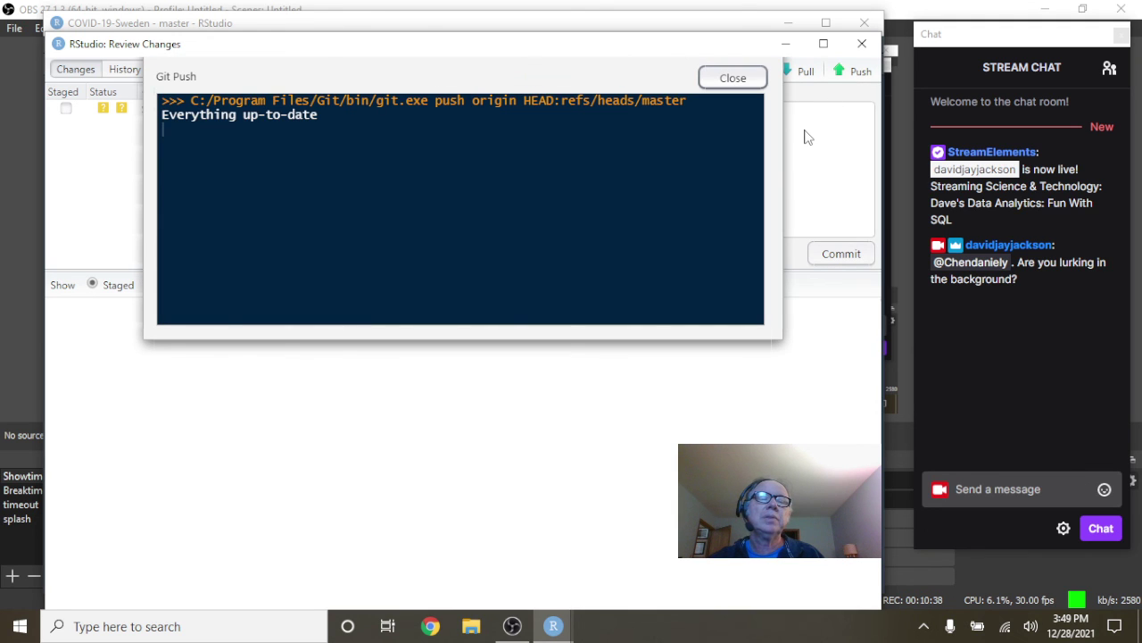
left_click(737, 79)
Close the Review Changes window to return to the main RStudio window.
left_click(860, 45)
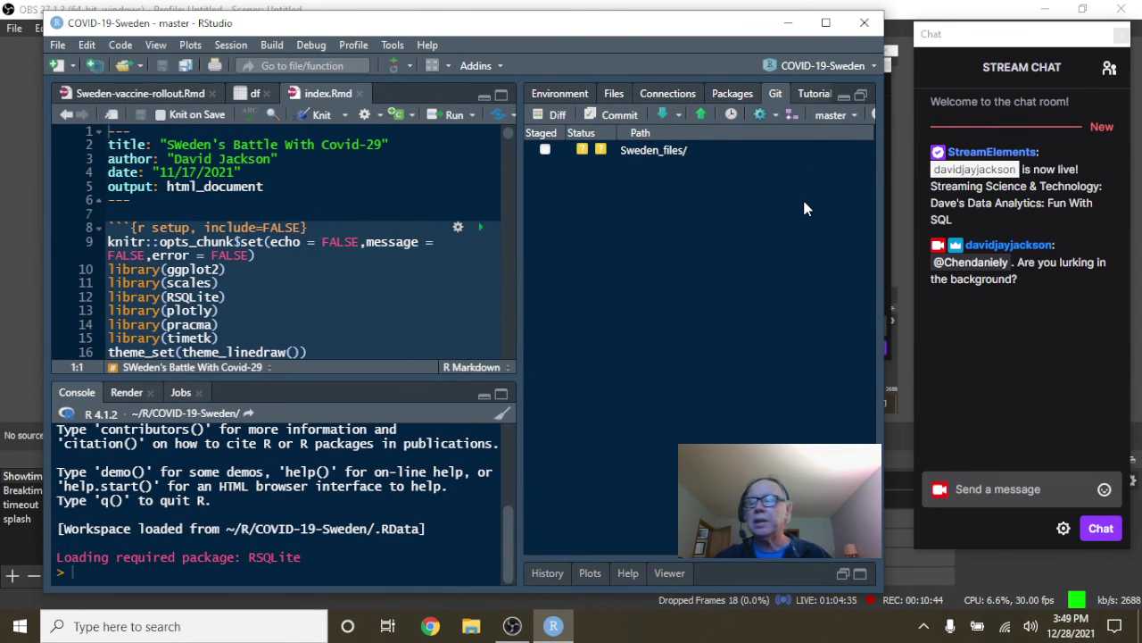